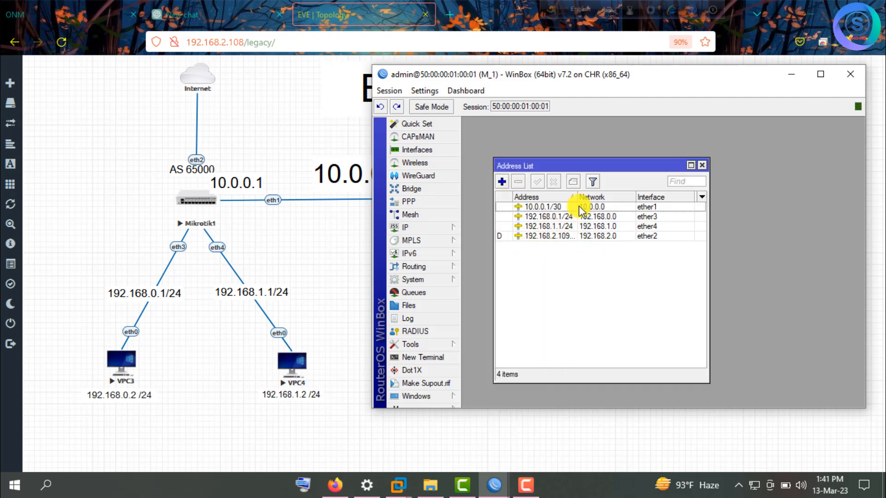
# Step: Widen the Address and Network columns of M_1's address list so the full entries can be read
pyautogui.moveTo(578, 196); pyautogui.dragTo(595, 195)
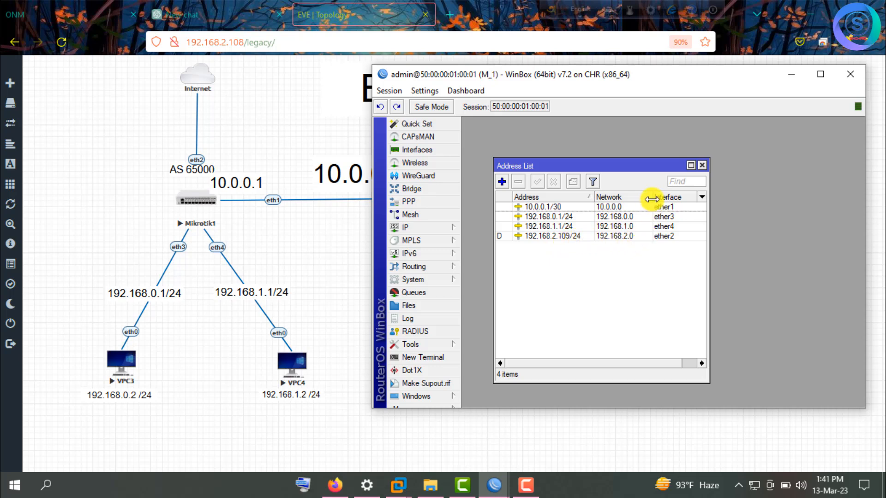
pyautogui.moveTo(652, 196)
pyautogui.mouseDown()
pyautogui.moveTo(677, 196)
pyautogui.moveTo(666, 196)
pyautogui.mouseUp()
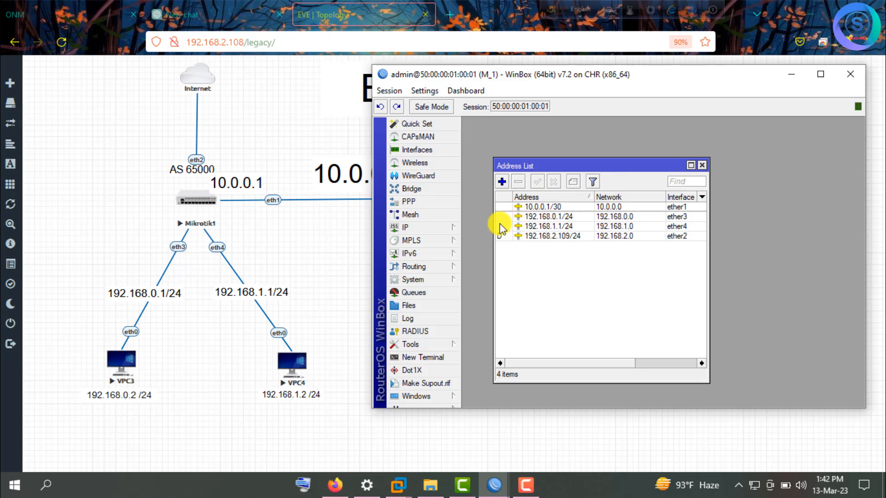
# Step: Examine the destinations, gateways and distances in M_1's IP route list, and close the route and address lists
pyautogui.click(441, 229)
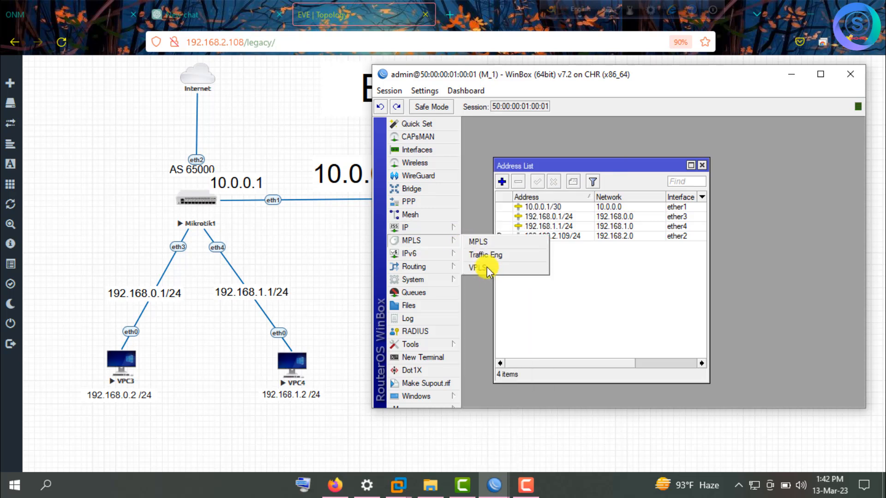
pyautogui.moveTo(442, 227)
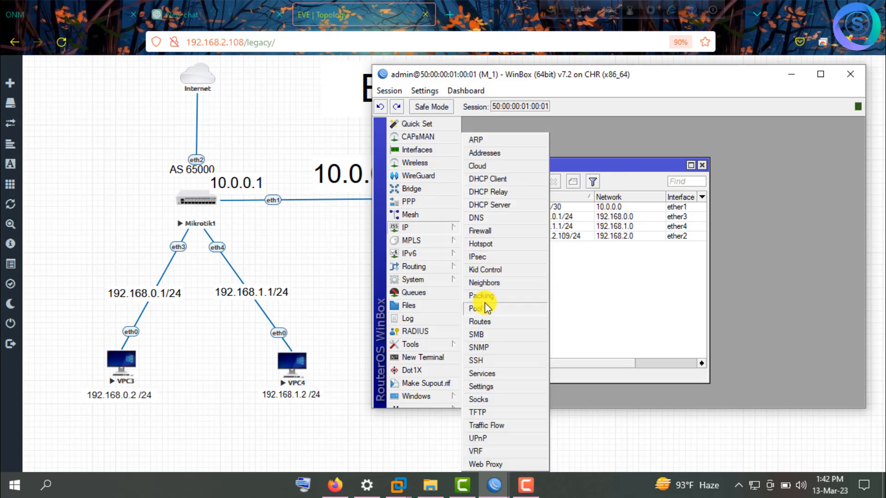
pyautogui.click(487, 318)
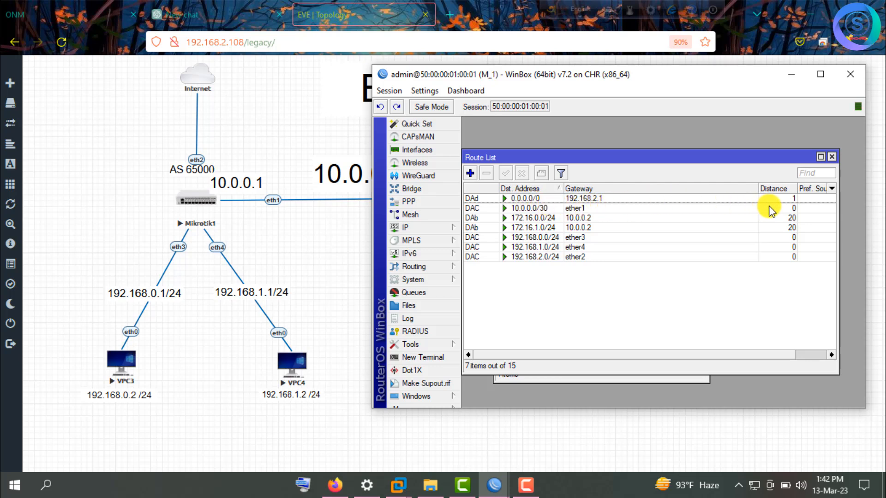
pyautogui.click(832, 156)
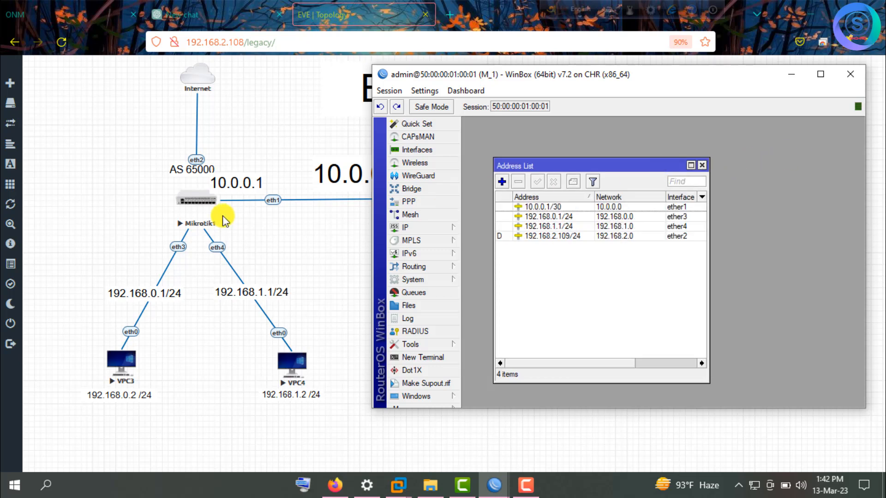
pyautogui.click(702, 166)
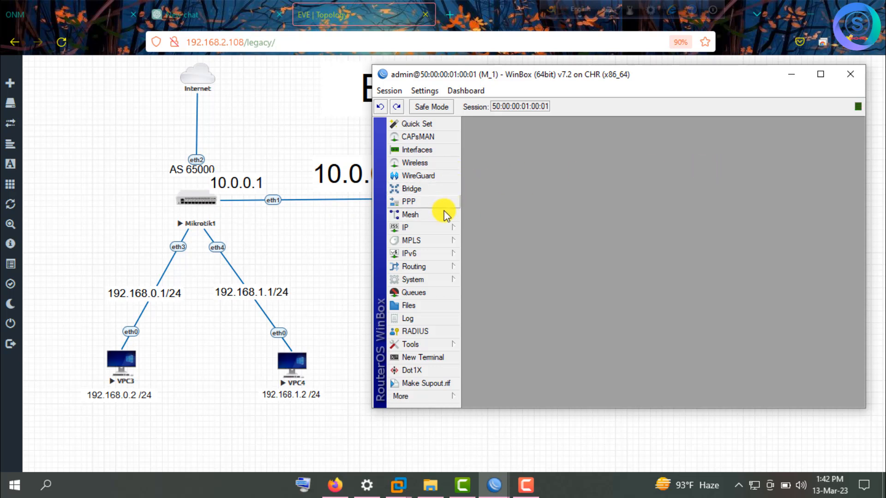
# Step: Add a firewall NAT rule on M_1 with chain srcnat and action masquerade
pyautogui.click(442, 230)
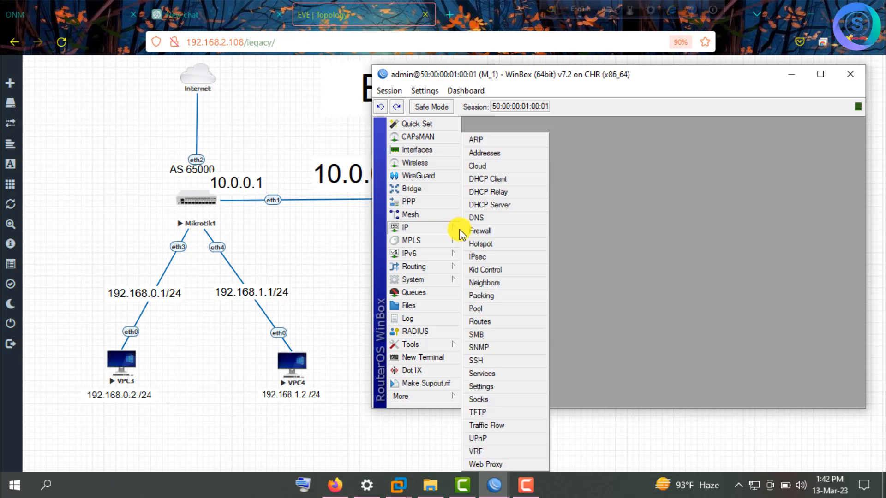
pyautogui.click(482, 232)
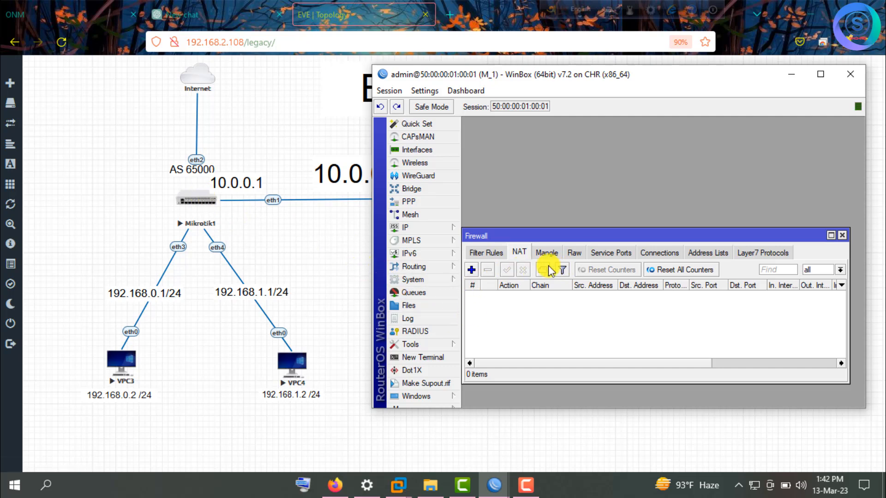
pyautogui.moveTo(708, 74); pyautogui.dragTo(600, 36)
pyautogui.click(714, 36)
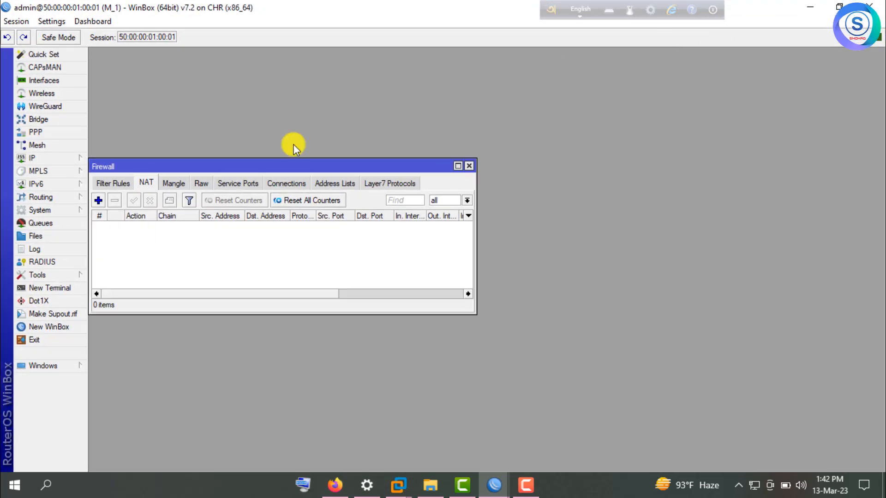
pyautogui.click(100, 201)
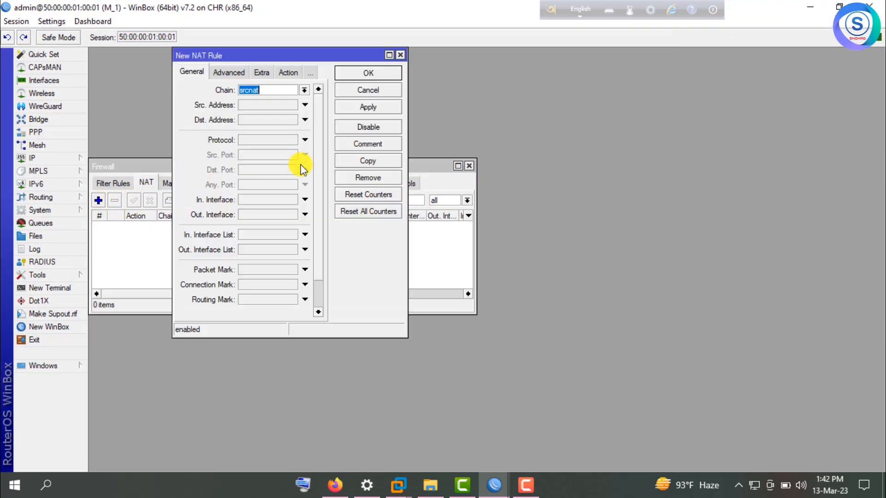
pyautogui.click(286, 73)
pyautogui.click(287, 90)
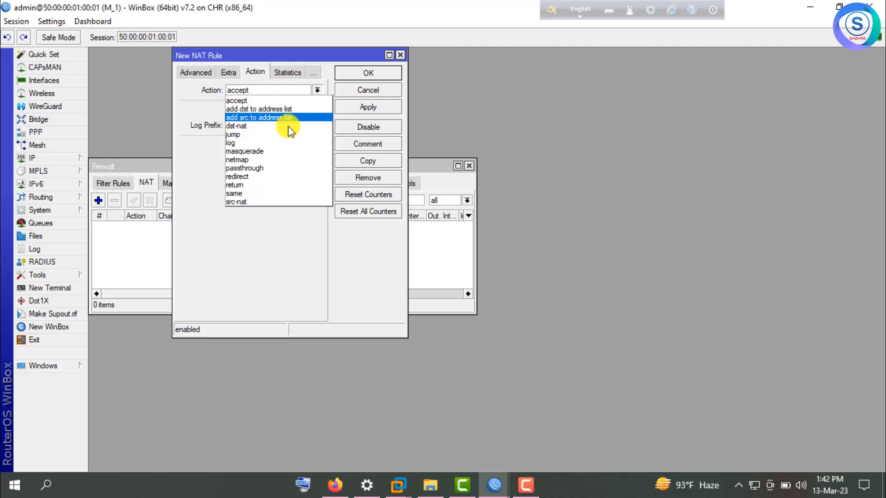
pyautogui.click(295, 152)
pyautogui.click(367, 107)
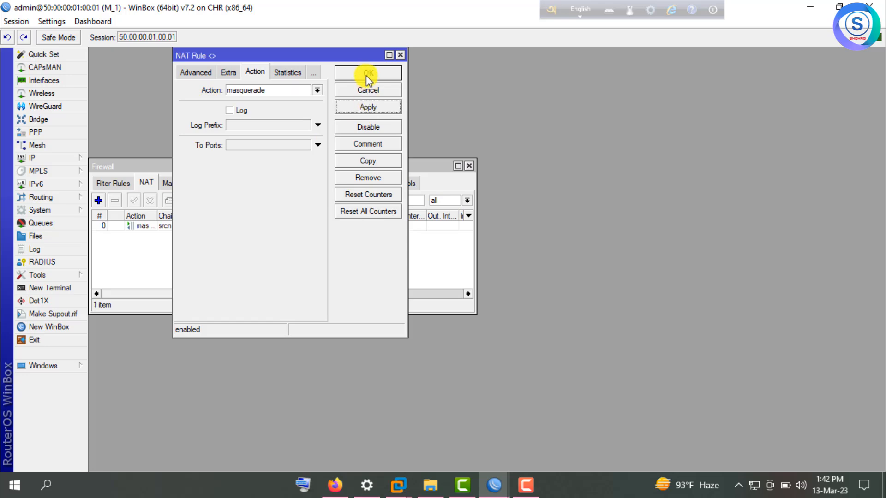
pyautogui.click(368, 73)
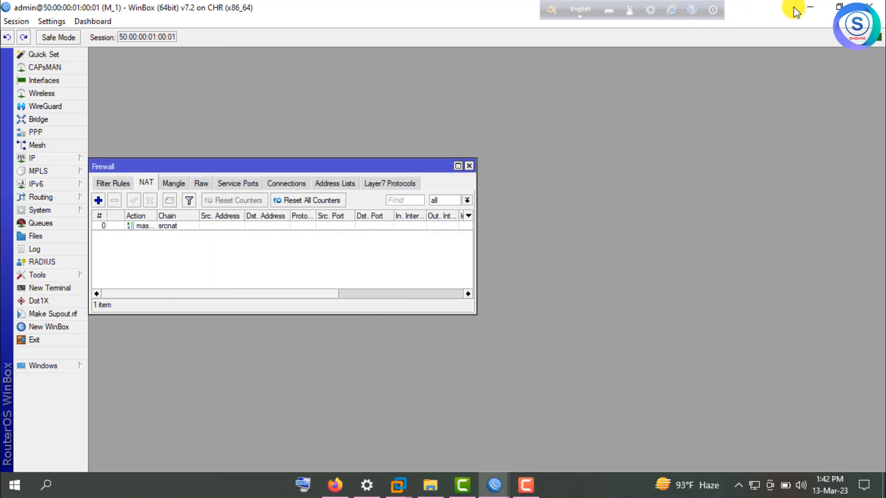
# Step: Switch to the M_2 router session and check its firewall NAT rules
pyautogui.click(810, 7)
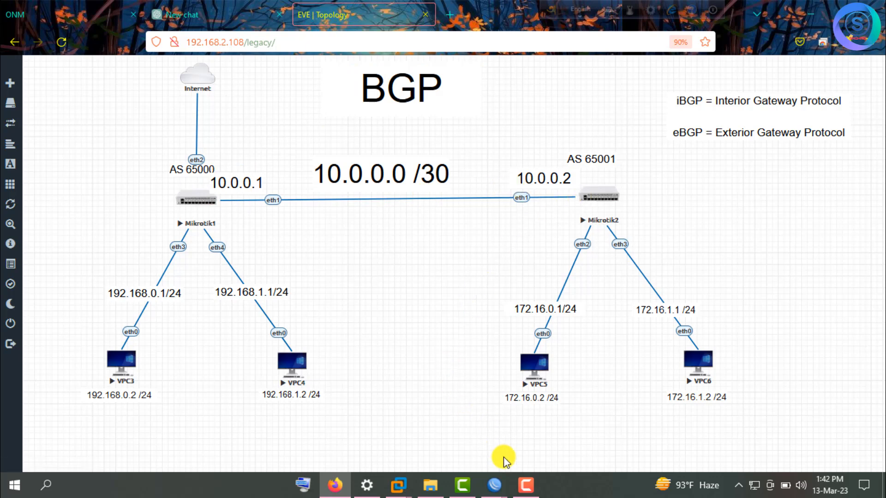
pyautogui.moveTo(494, 484)
pyautogui.click(563, 432)
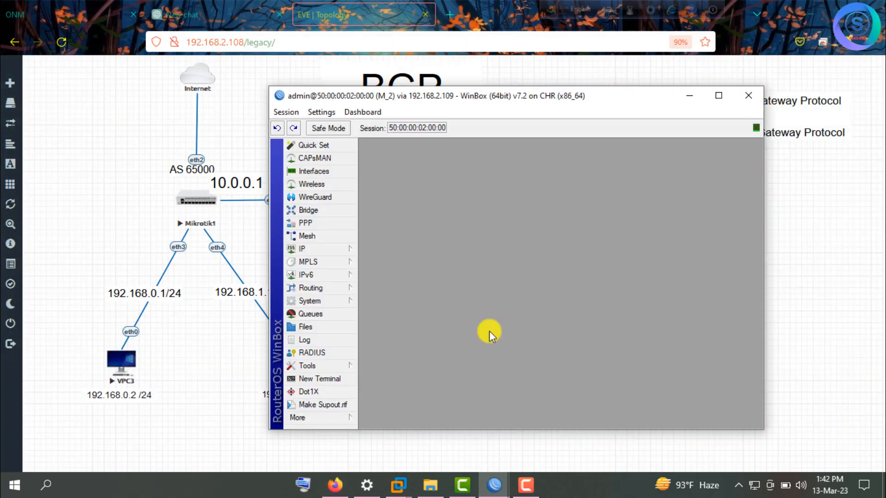
pyautogui.click(327, 249)
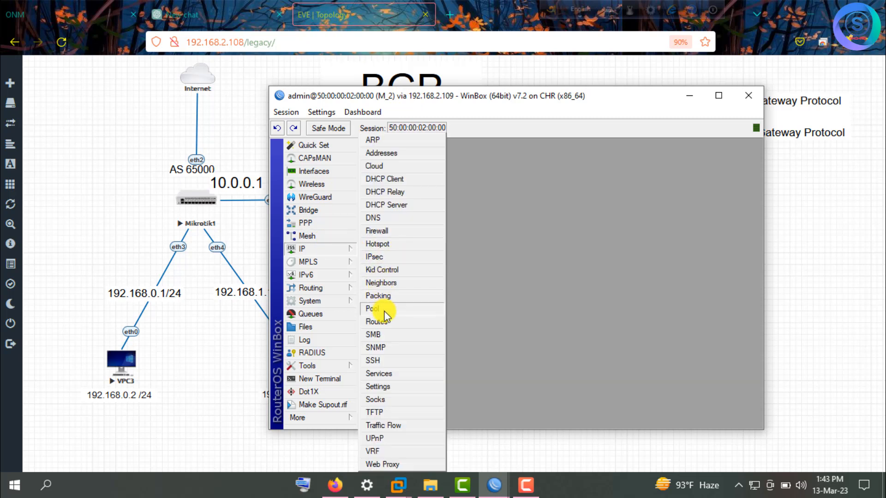
pyautogui.click(399, 235)
pyautogui.click(451, 211)
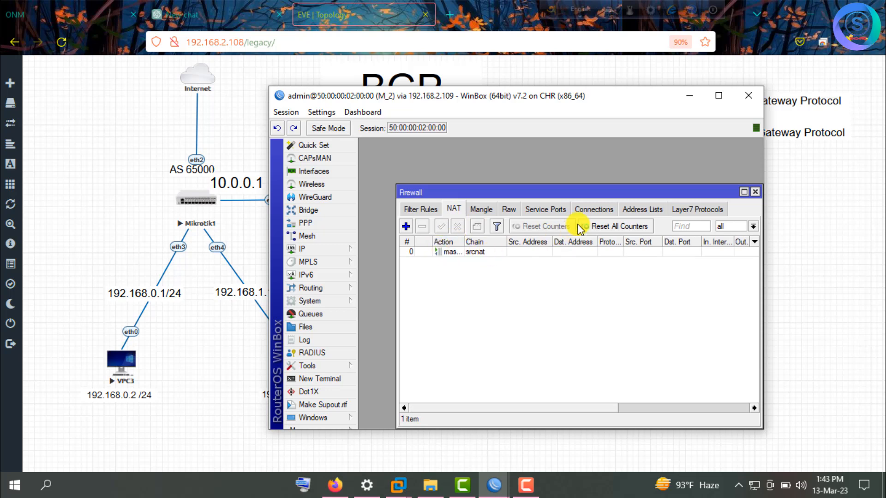
pyautogui.click(755, 192)
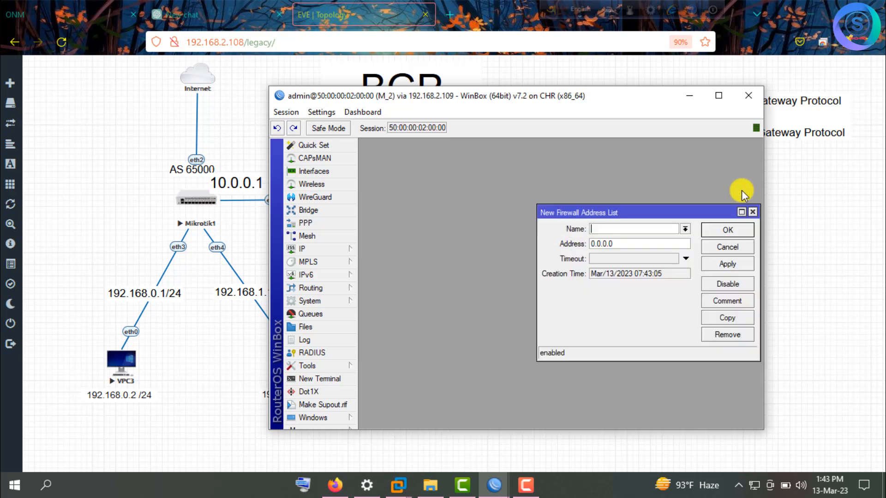
pyautogui.click(753, 212)
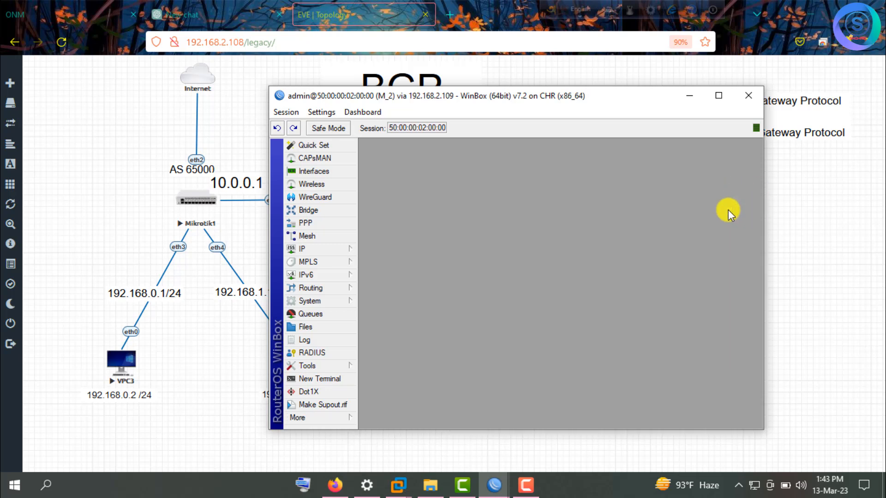
# Step: Return to the M_1 router session and close its firewall window
pyautogui.click(687, 100)
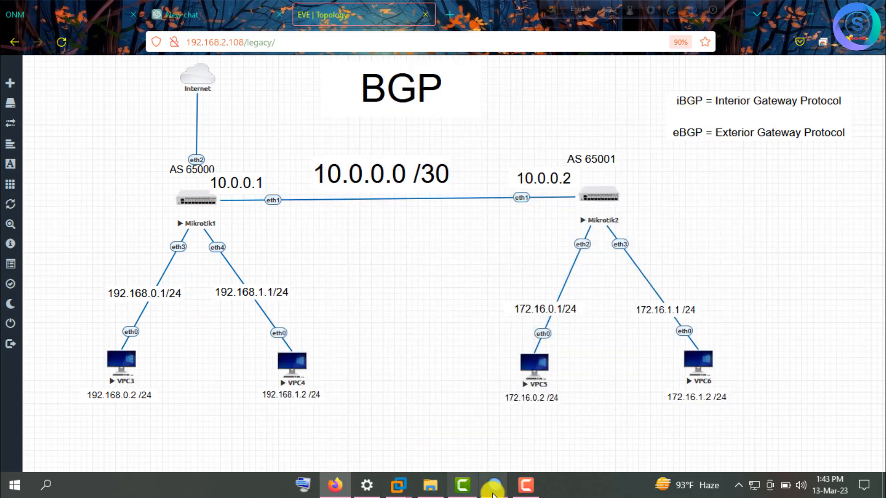
pyautogui.moveTo(497, 492)
pyautogui.click(469, 452)
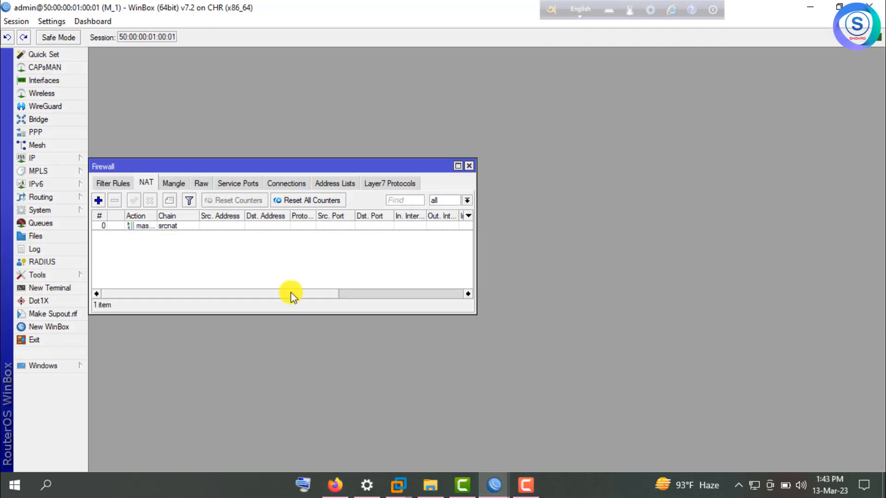
pyautogui.click(469, 166)
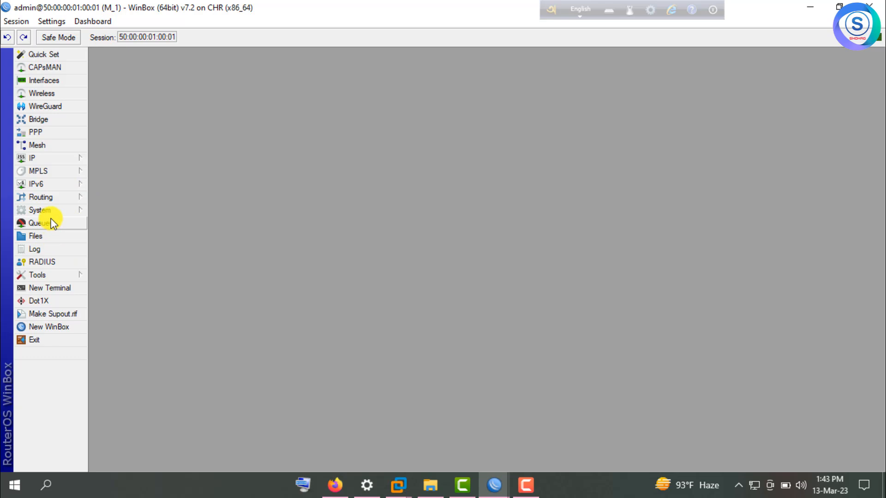
# Step: Set Default Originate to always on the M_1 BGP connection and save it
pyautogui.click(62, 202)
pyautogui.click(110, 195)
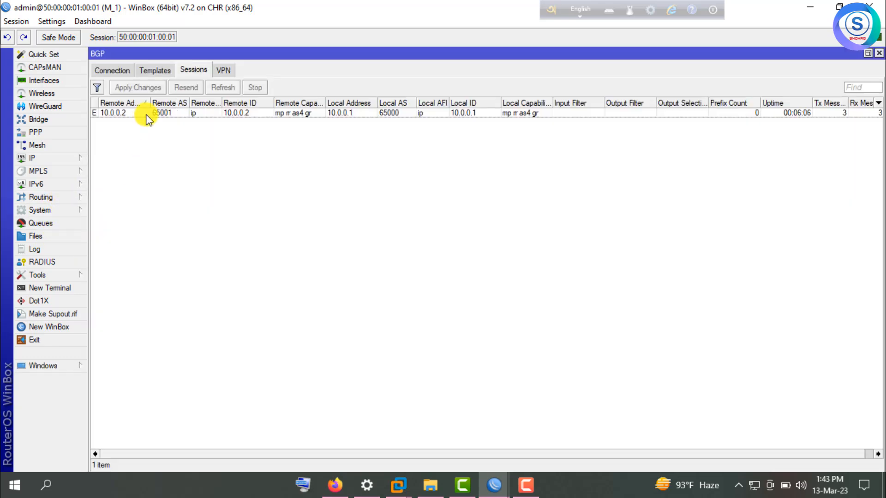
pyautogui.click(112, 71)
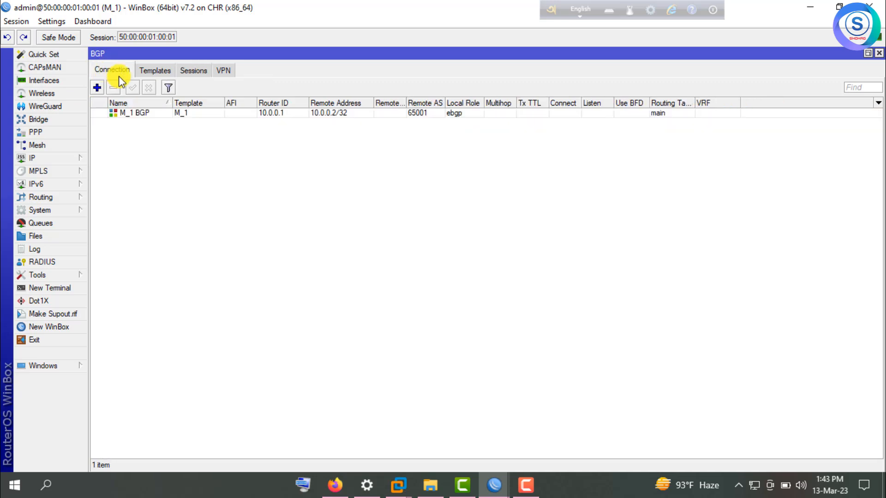
pyautogui.doubleClick(145, 114)
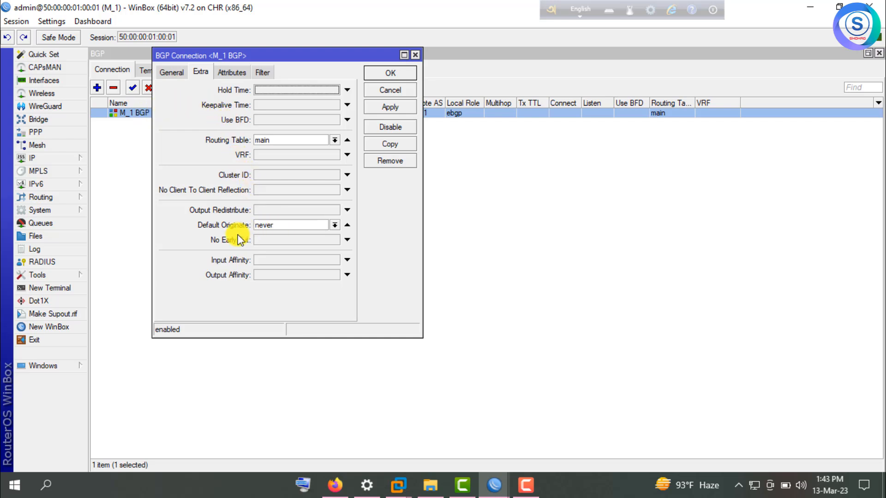
pyautogui.click(326, 226)
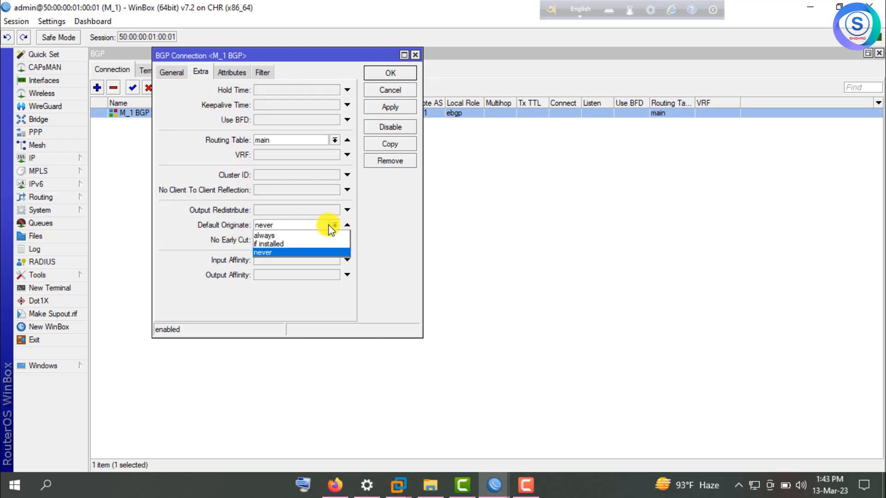
pyautogui.click(328, 232)
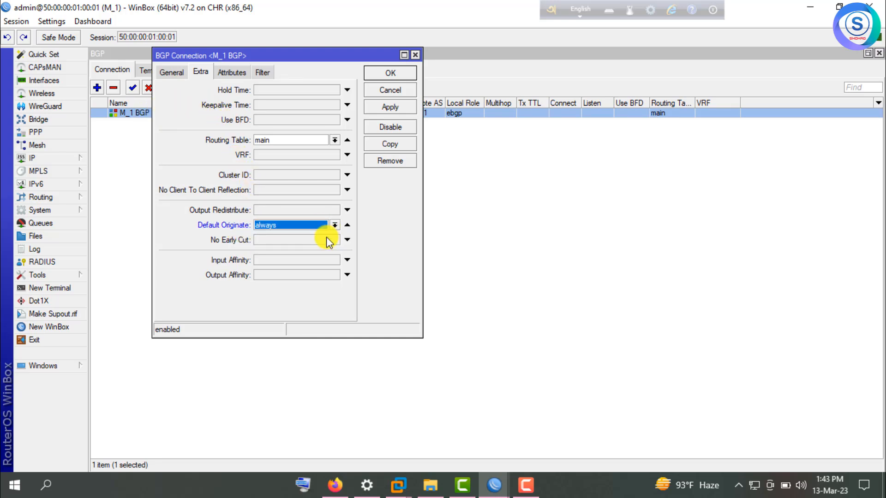
pyautogui.click(388, 111)
pyautogui.click(384, 76)
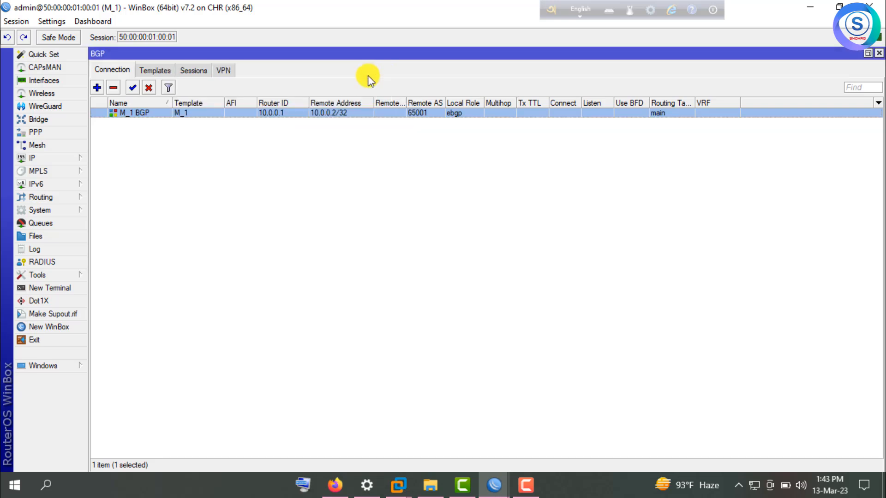
# Step: Switch to the M_2 router session and open the M_2 BGP connection's settings
pyautogui.click(808, 8)
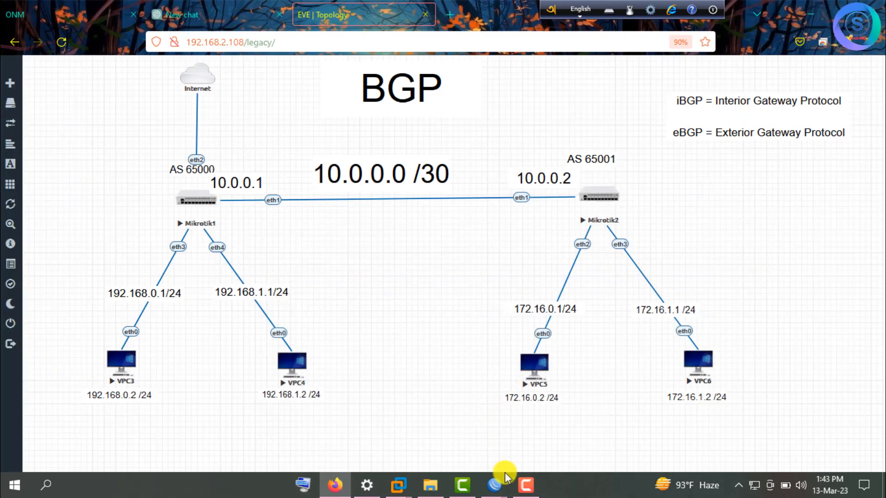
pyautogui.moveTo(494, 484)
pyautogui.click(553, 424)
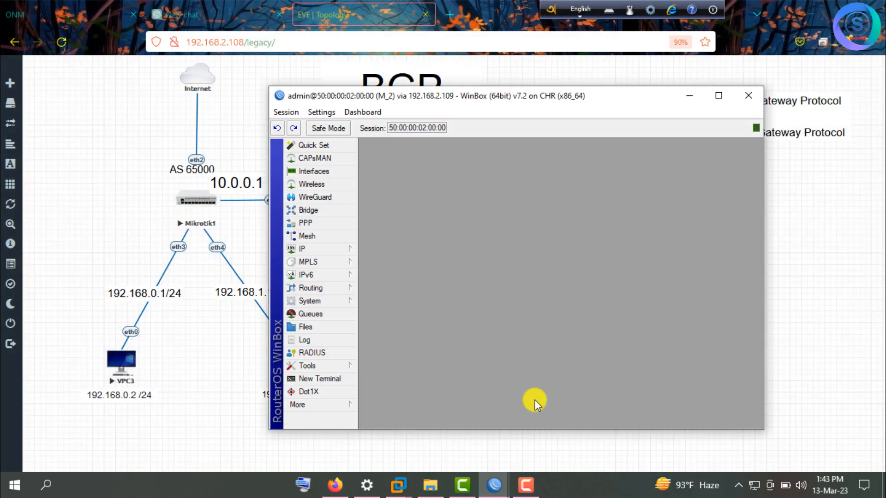
pyautogui.click(322, 288)
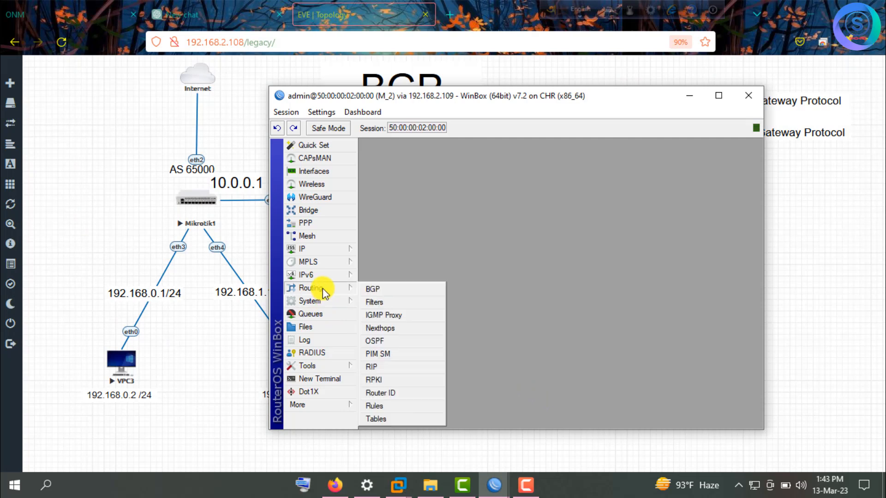
pyautogui.click(376, 290)
pyautogui.doubleClick(396, 248)
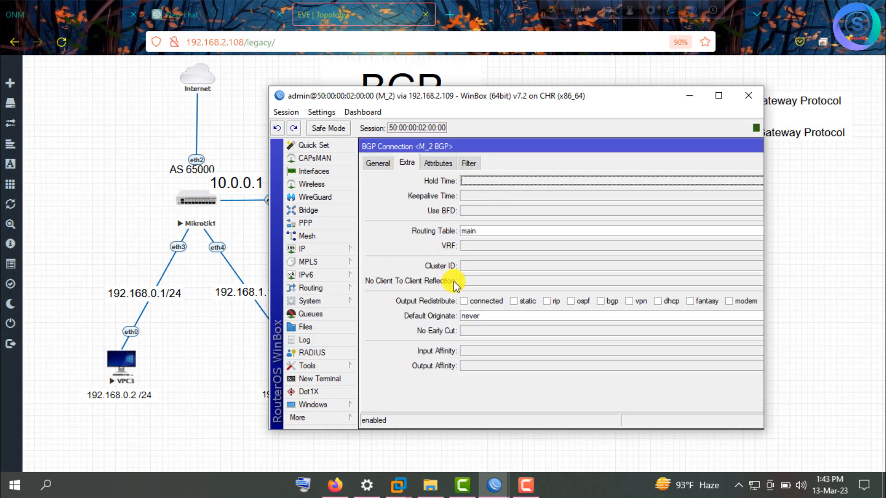
# Step: Set Default Originate to always on the M_2 BGP connection, save it, and minimize the router session
pyautogui.click(482, 317)
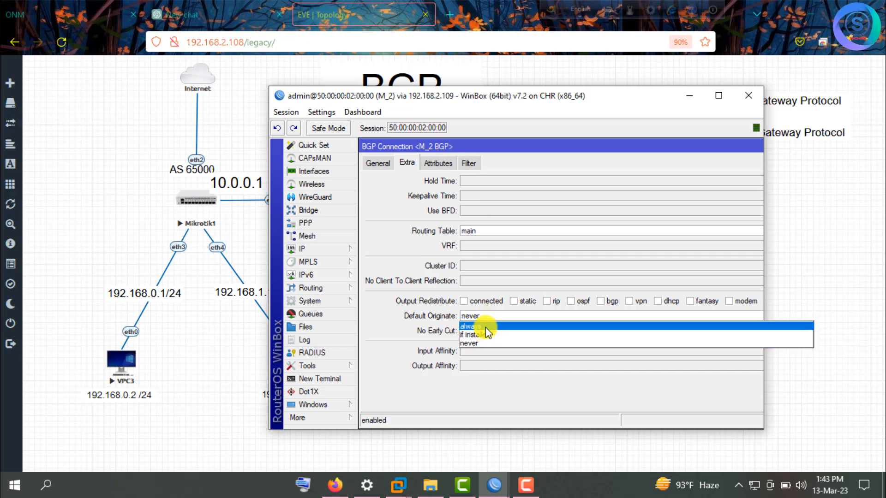
pyautogui.click(485, 328)
pyautogui.moveTo(666, 148); pyautogui.dragTo(458, 145)
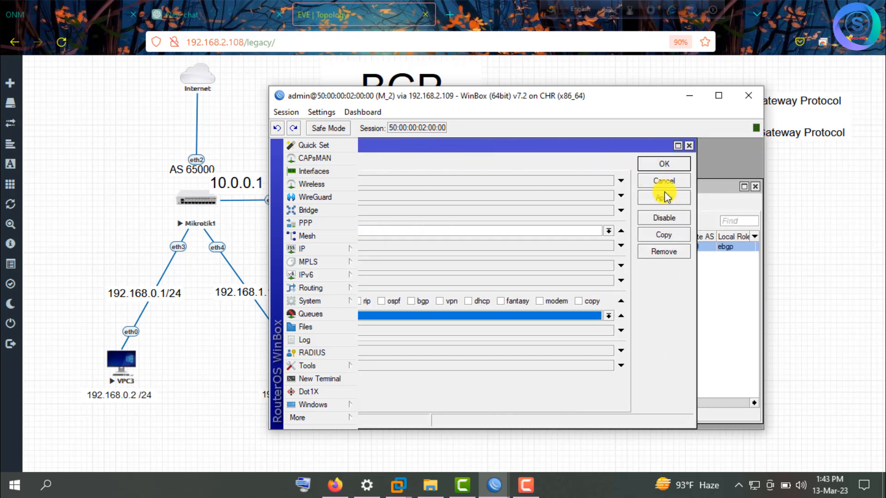
pyautogui.click(664, 195)
pyautogui.click(661, 166)
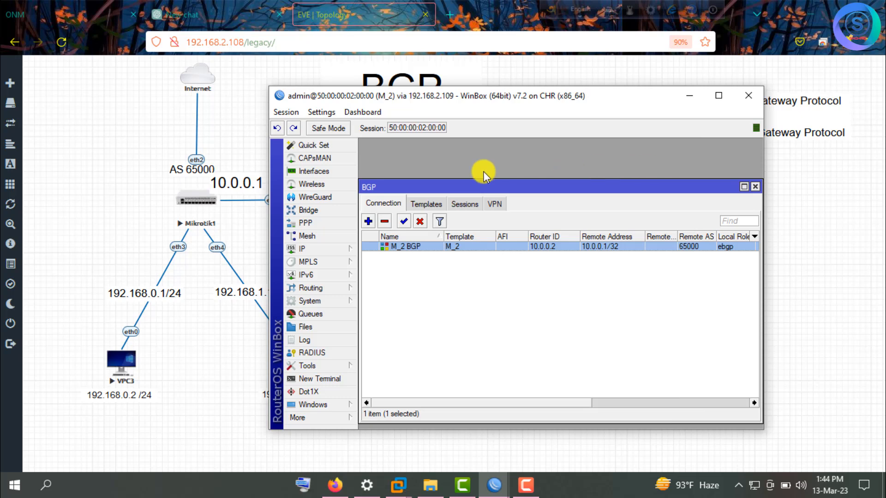
pyautogui.click(695, 96)
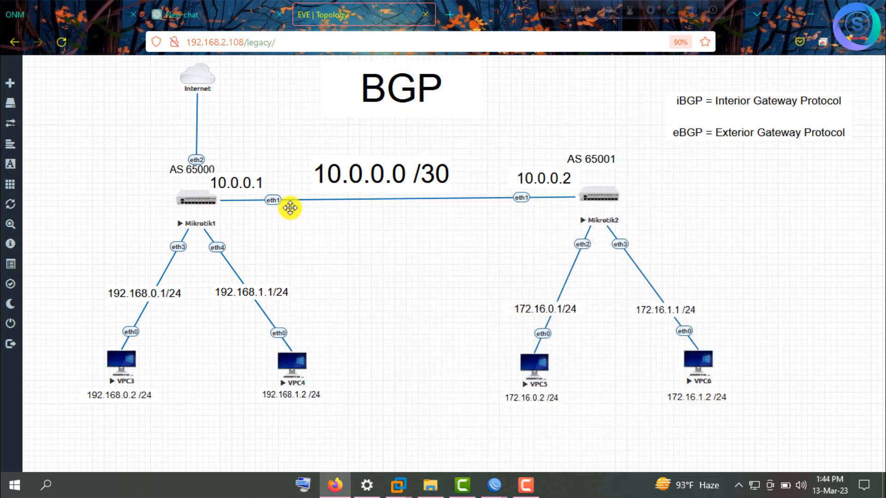
# Step: Open the VPC3 console in PuTTY and display its IP configuration with show ip
pyautogui.click(115, 369)
pyautogui.click(474, 138)
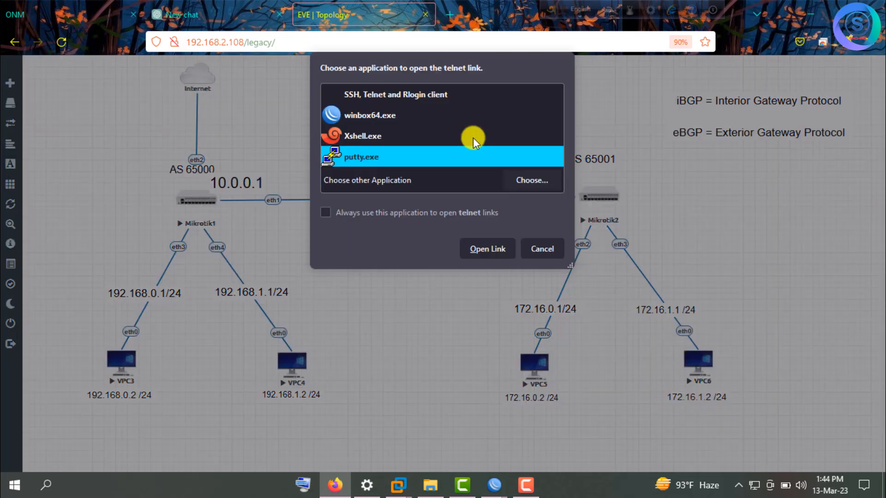
pyautogui.click(505, 247)
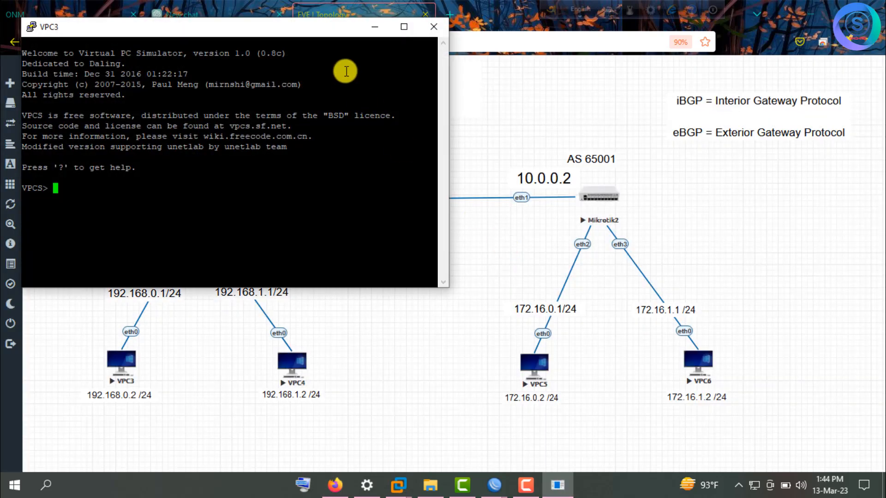
pyautogui.moveTo(326, 37); pyautogui.dragTo(595, 37)
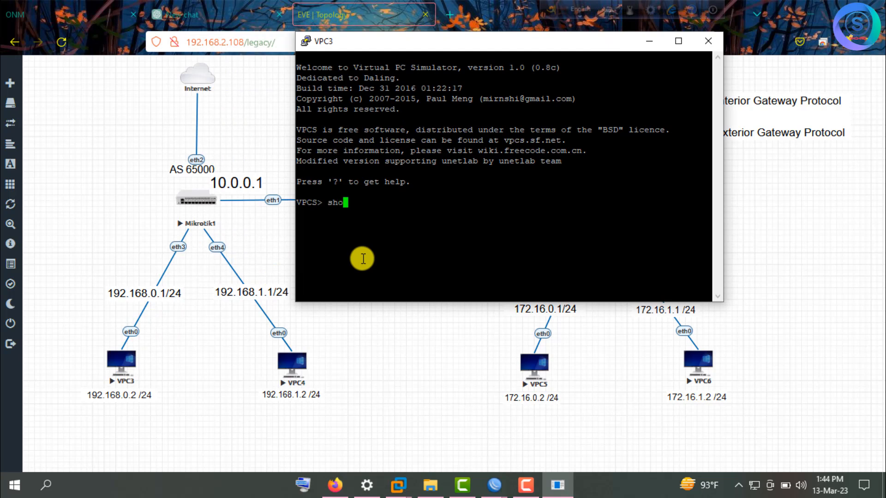
pyautogui.write('show ip')
pyautogui.press('Return')
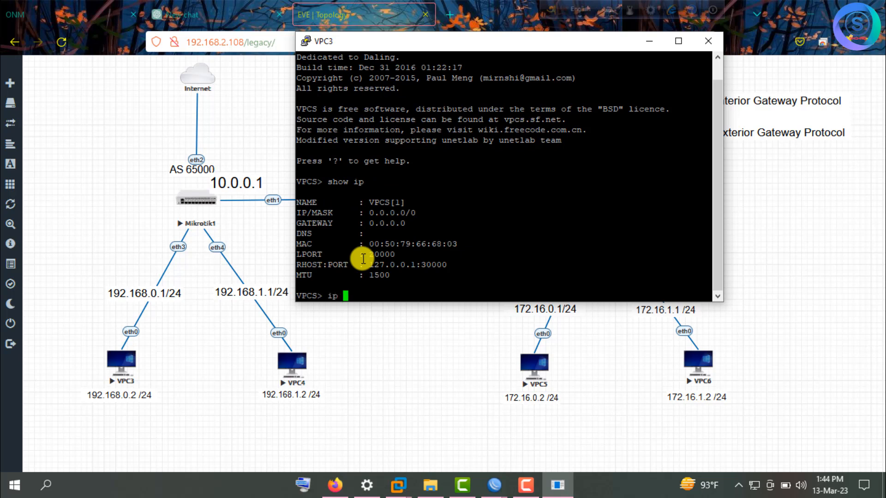
# Step: Assign VPC3 the address 192.168.0.2/24 with gateway 192.168.0.1, save its configuration, and minimize the console
pyautogui.write('ip 192.168.0.2/24 192')
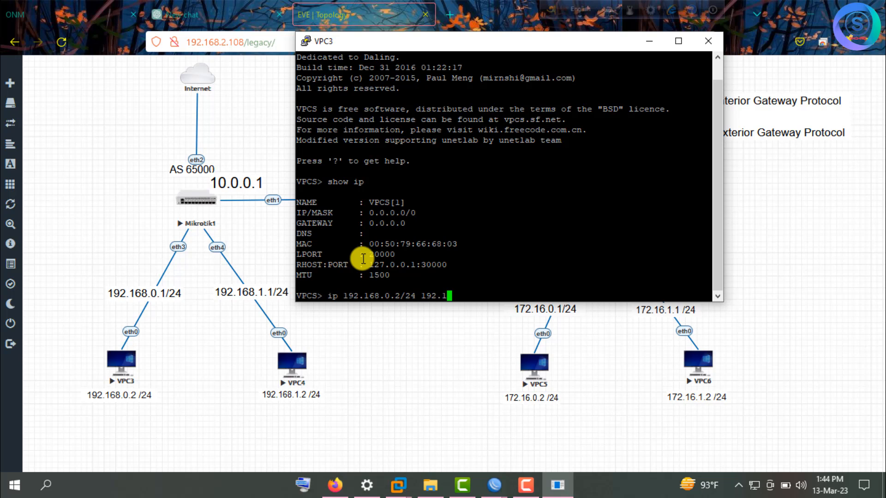
pyautogui.write('.1')
pyautogui.press('Return')
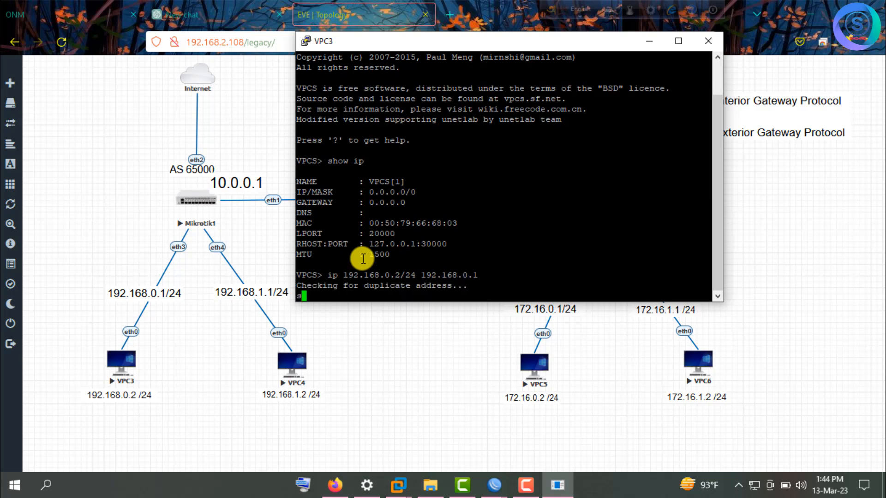
pyautogui.write('save')
pyautogui.press('Return')
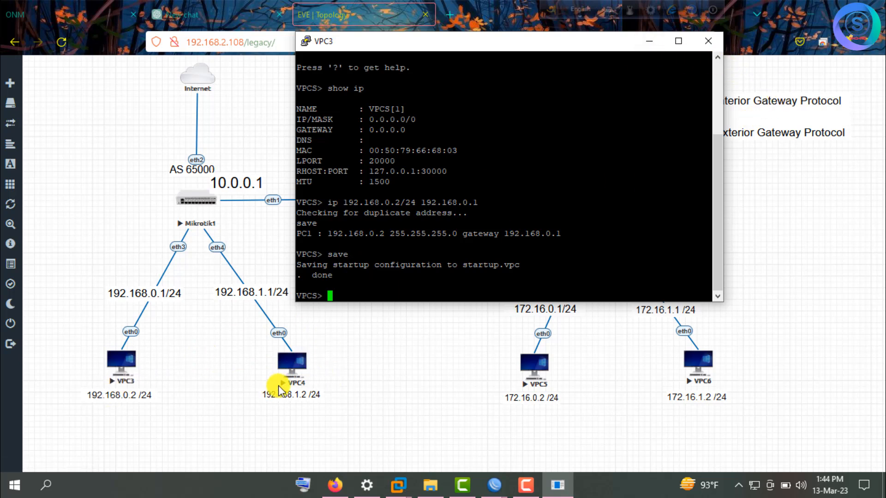
pyautogui.click(642, 46)
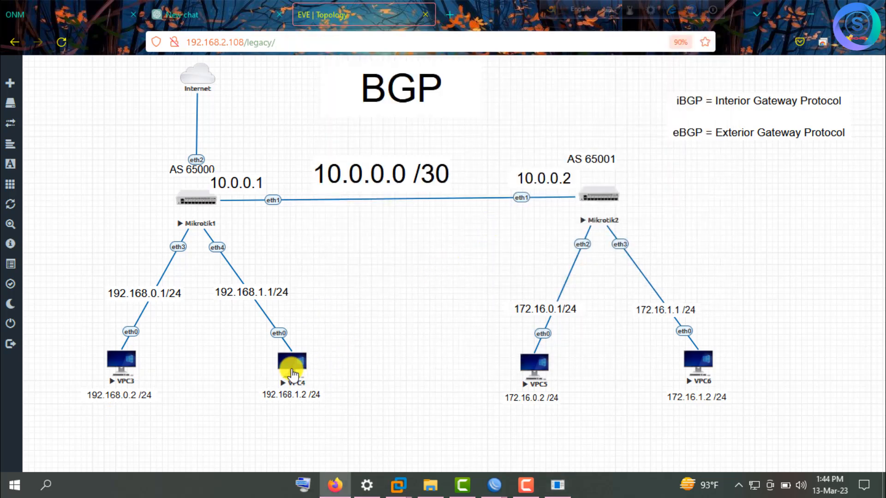
# Step: Open the VPC4 console from the topology using putty.exe
pyautogui.click(292, 363)
pyautogui.click(485, 131)
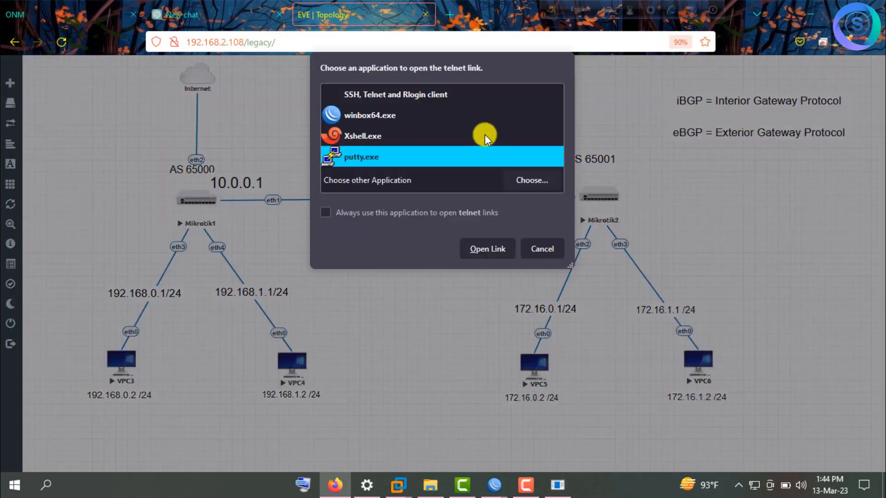
pyautogui.click(489, 248)
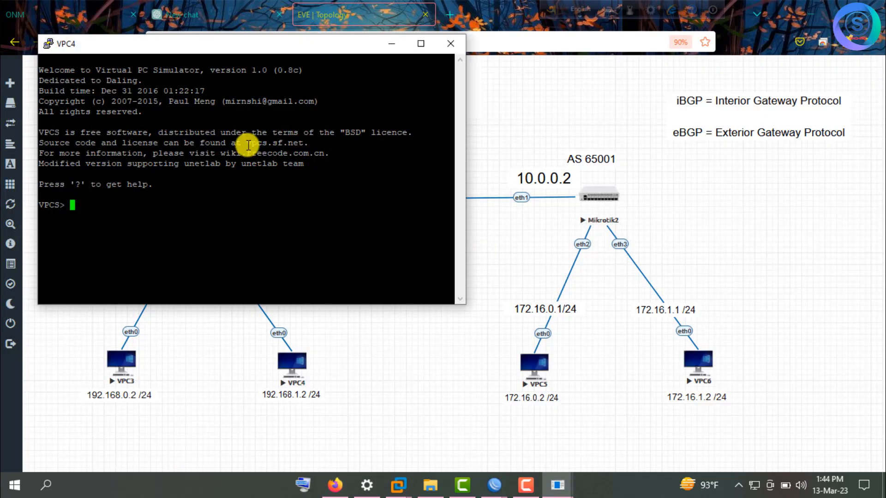
# Step: Assign VPC4 the IP address 192.168.1.2/24 with gateway 192.168.1.1
pyautogui.write('ip add')
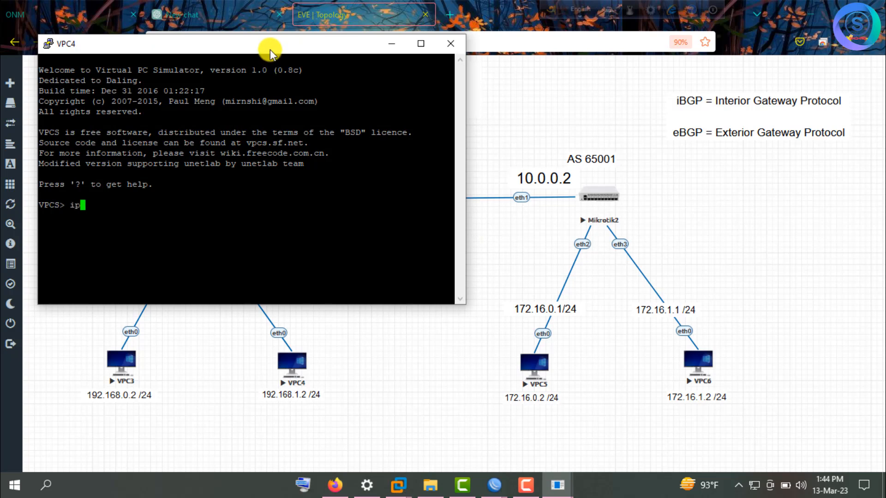
pyautogui.press('BackSpace')
pyautogui.press('BackSpace')
pyautogui.press('BackSpace')
pyautogui.press('BackSpace')
pyautogui.write('192')
pyautogui.write('.168')
pyautogui.write('.0.')
pyautogui.press('BackSpace')
pyautogui.press('BackSpace')
pyautogui.write('1.2/24 192.168')
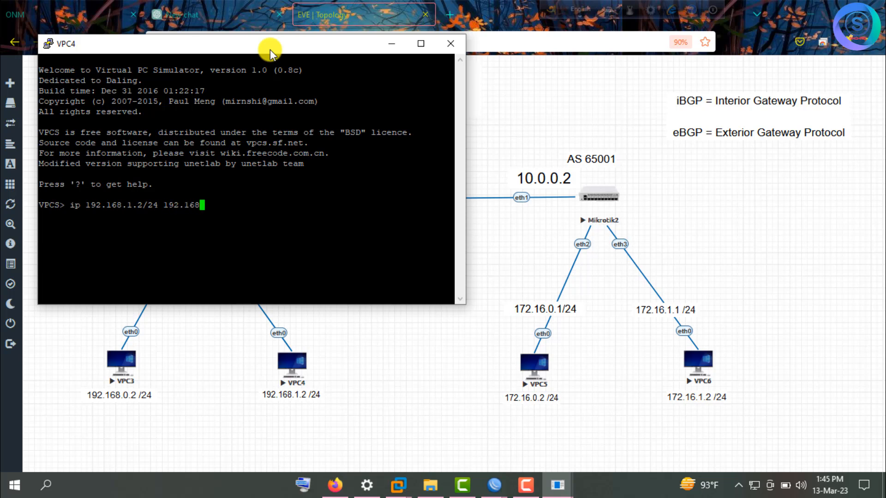
pyautogui.write('.1.1')
pyautogui.press('Return')
# Step: Save the VPC4 startup configuration and minimize its console
pyautogui.write('savwe')
pyautogui.press('BackSpace')
pyautogui.press('BackSpace')
pyautogui.press('BackSpace')
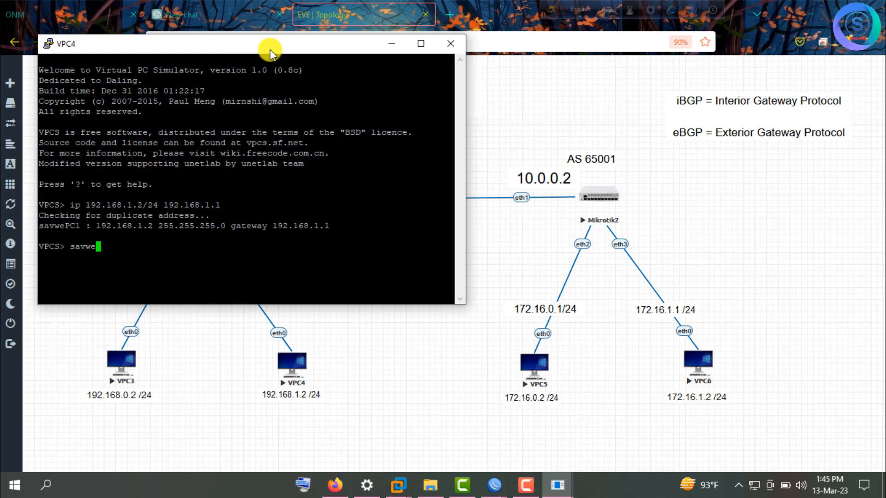
pyautogui.write('ve')
pyautogui.press('Return')
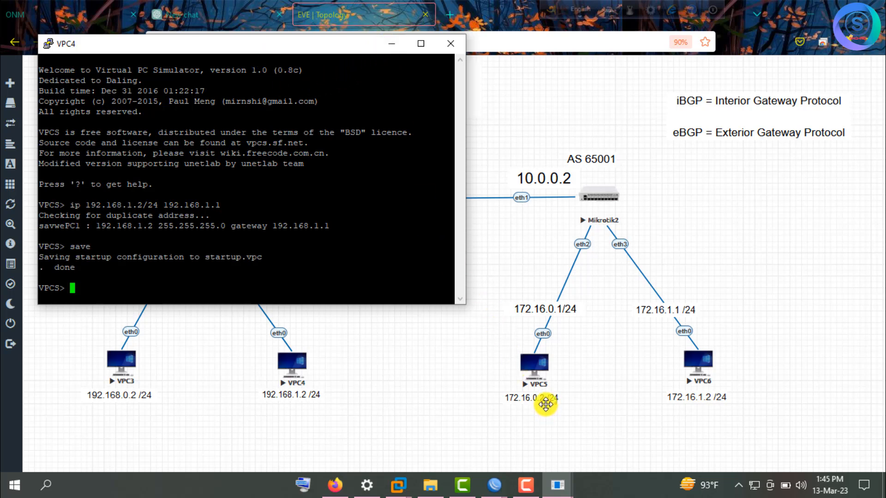
pyautogui.click(391, 43)
# Step: Open the VPC5 console from the topology using putty.exe
pyautogui.click(533, 367)
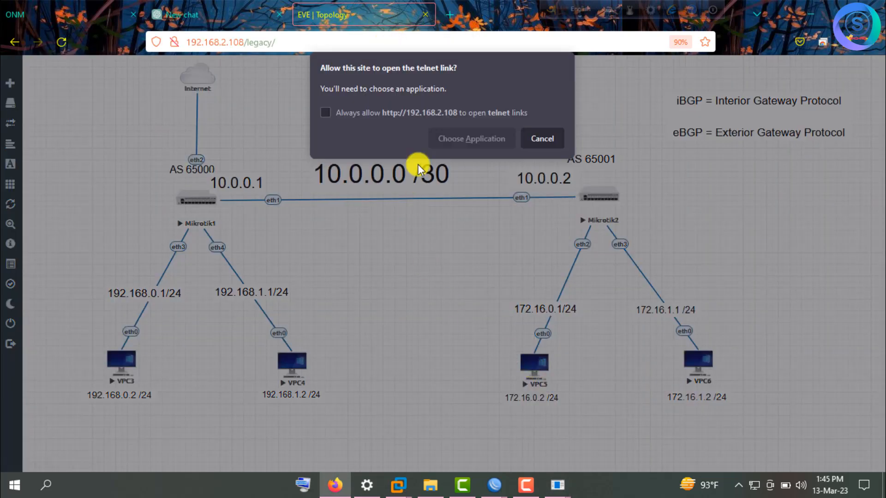
pyautogui.click(452, 136)
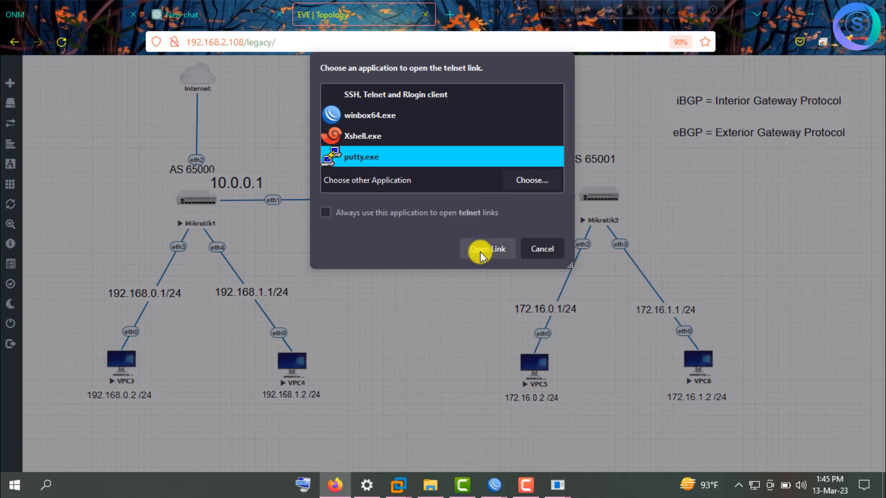
pyautogui.click(480, 250)
# Step: Assign VPC5 the IP address 172.16.0.2/24 with gateway 172.16.0.1
pyautogui.write('ip l')
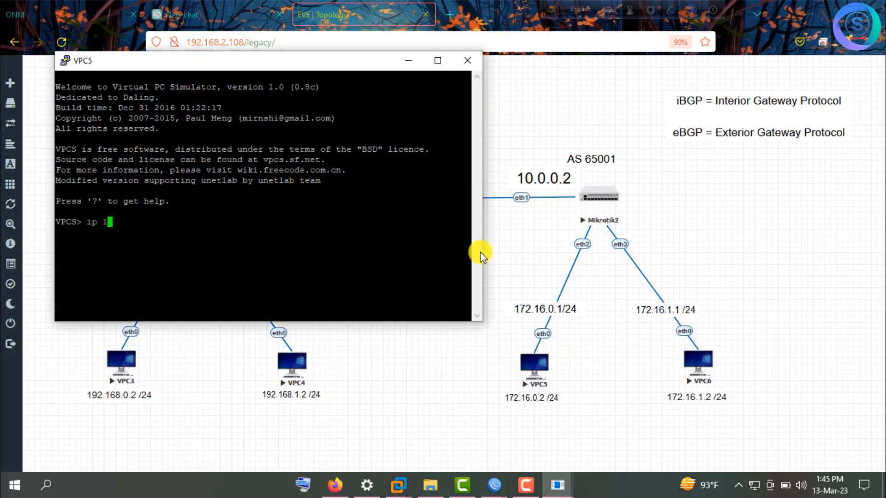
pyautogui.write('72.16.0.1/24 172.16')
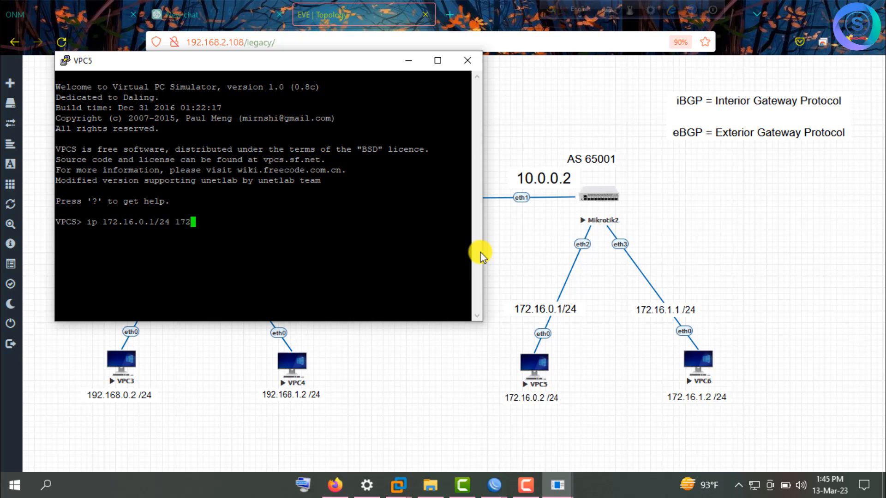
pyautogui.write('.0.1')
pyautogui.press('Left')
pyautogui.press('Left')
pyautogui.press('Left')
pyautogui.press('Right')
pyautogui.press('BackSpace')
pyautogui.write('2')
pyautogui.press('Right')
pyautogui.press('Right')
pyautogui.press('Right')
pyautogui.press('Right')
pyautogui.press('Right')
pyautogui.press('Right')
pyautogui.press('Right')
pyautogui.press('Right')
pyautogui.press('Right')
pyautogui.press('Right')
pyautogui.press('Right')
pyautogui.press('Right')
pyautogui.press('Right')
pyautogui.press('Right')
pyautogui.press('Return')
# Step: Save the VPC5 startup configuration and minimize its console
pyautogui.write('save')
pyautogui.press('Return')
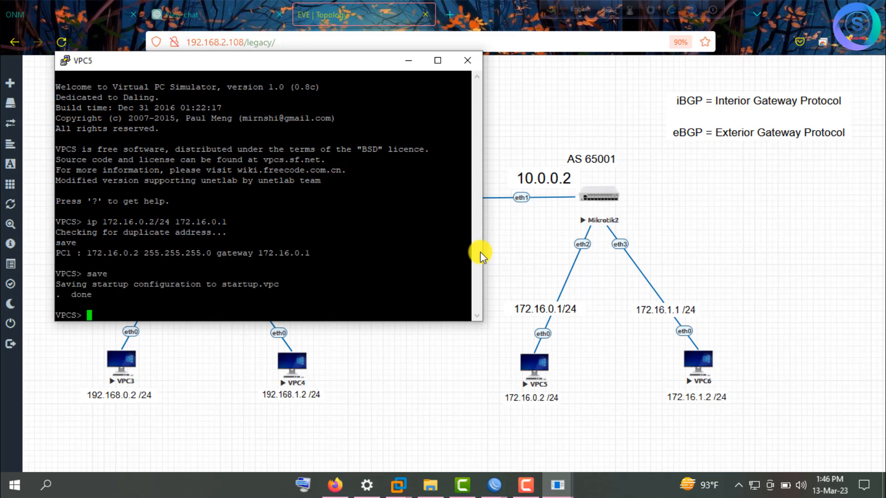
pyautogui.click(408, 61)
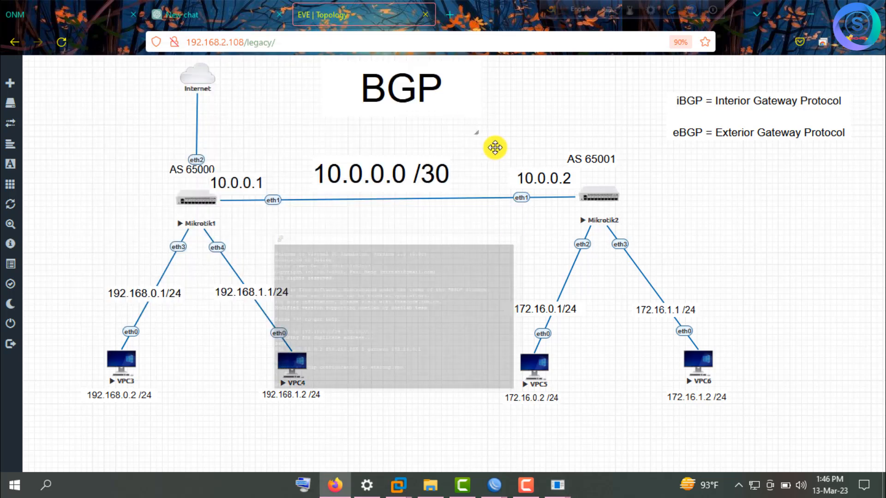
# Step: Open the VPC6 console from the topology using putty.exe
pyautogui.click(710, 363)
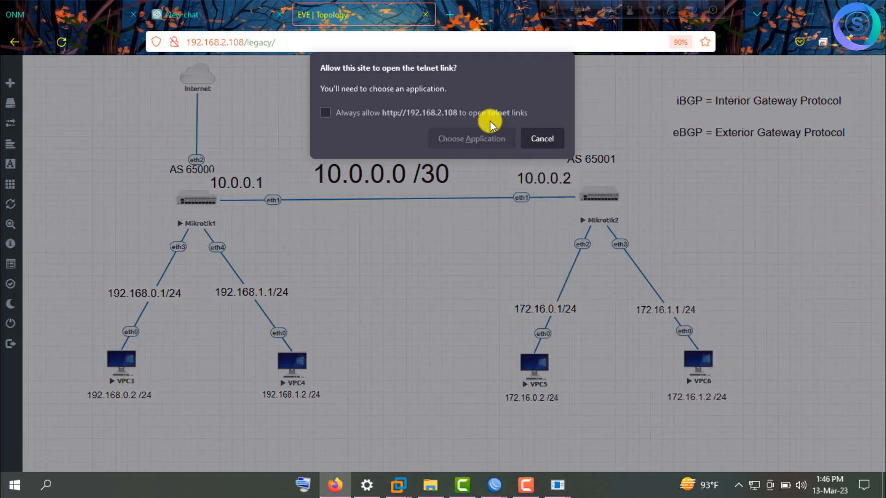
pyautogui.click(487, 135)
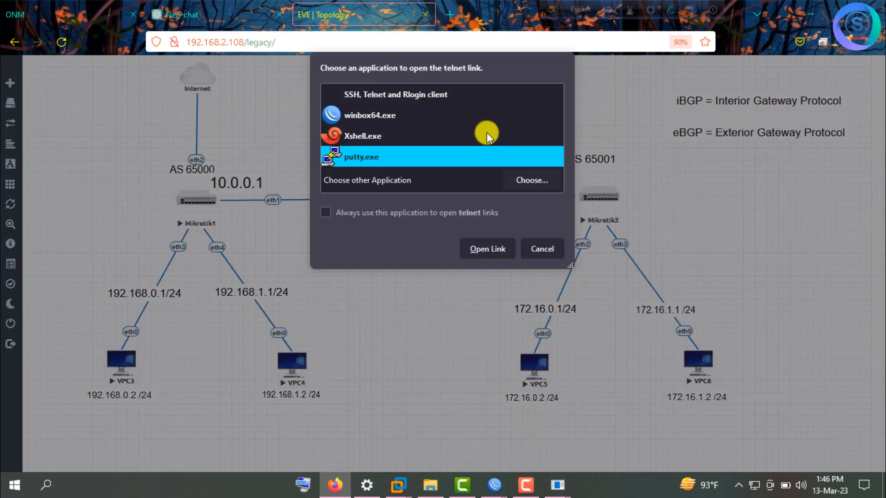
pyautogui.click(502, 251)
pyautogui.write('ping')
pyautogui.press('BackSpace')
pyautogui.press('BackSpace')
pyautogui.press('BackSpace')
pyautogui.press('BackSpace')
pyautogui.press('BackSpace')
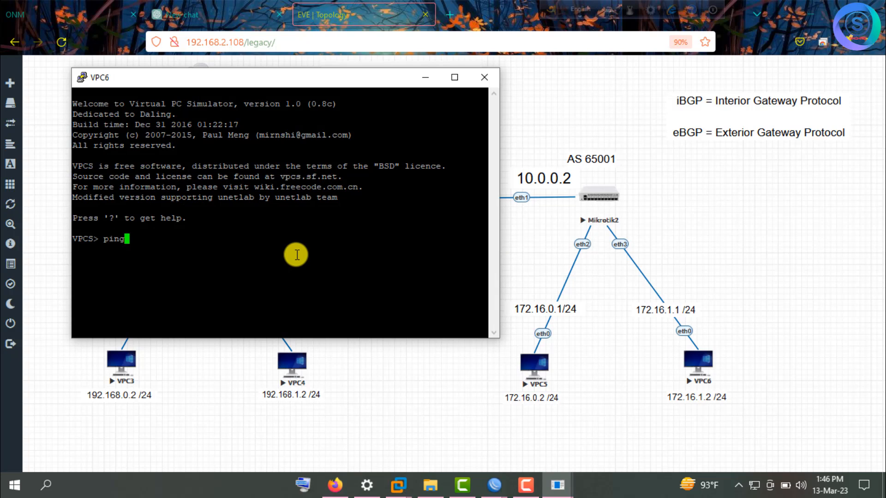
# Step: Assign VPC6 the address 172.16.1.2/24 with gateway 172.16.1.1, save its configuration, and minimize the console
pyautogui.write('ip 172.16.1.2/24 1')
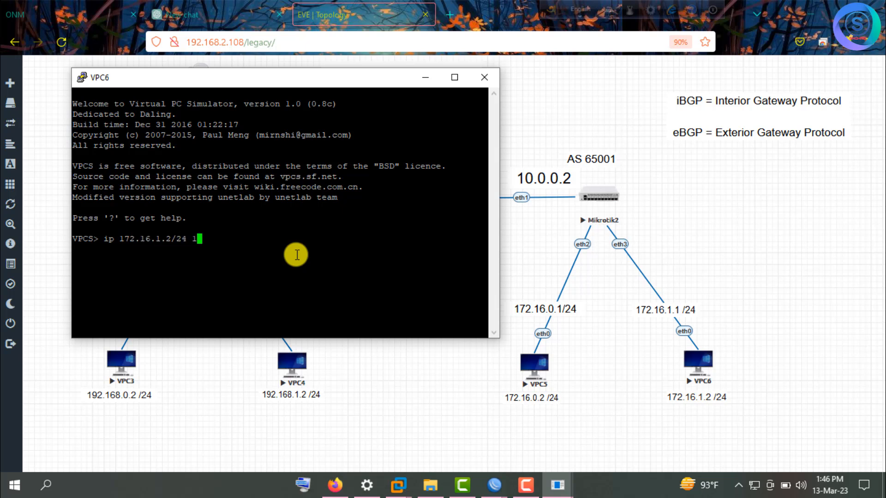
pyautogui.write('72.16.1.1')
pyautogui.press('Return')
pyautogui.write('save')
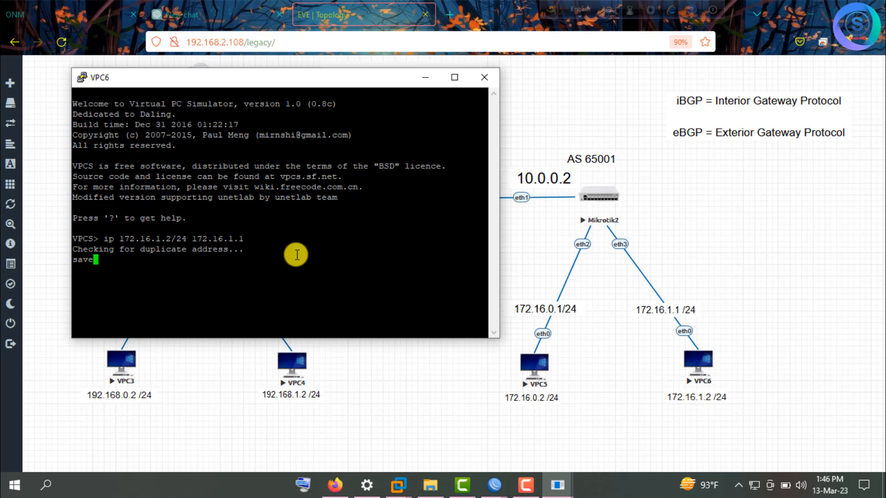
pyautogui.press('Return')
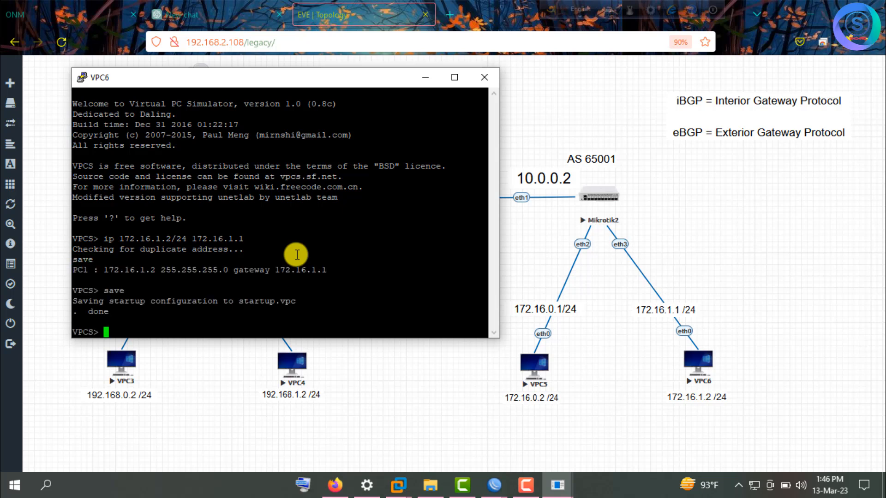
pyautogui.click(425, 78)
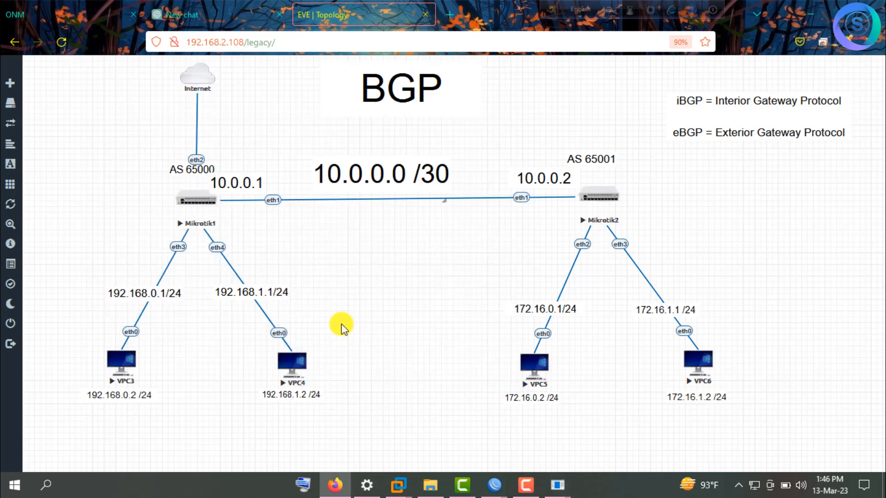
# Step: Check the address and saved configuration in the VPC4 console, and minimize the console
pyautogui.click(303, 366)
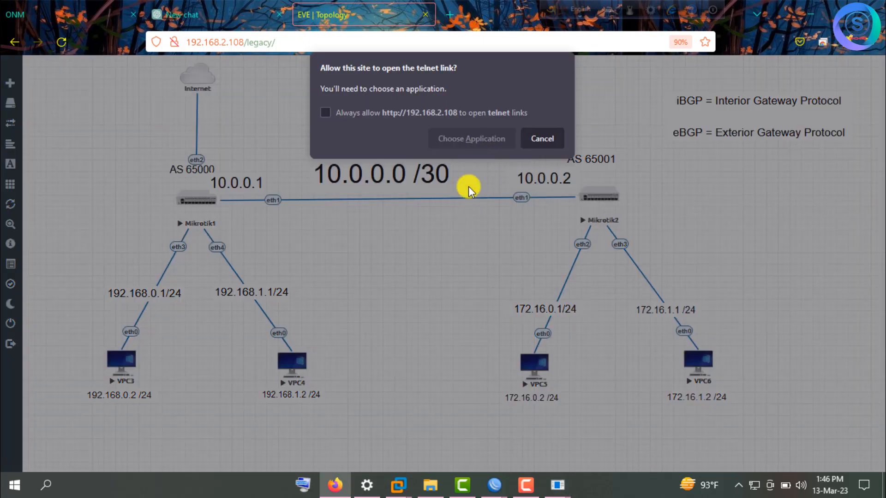
pyautogui.click(550, 138)
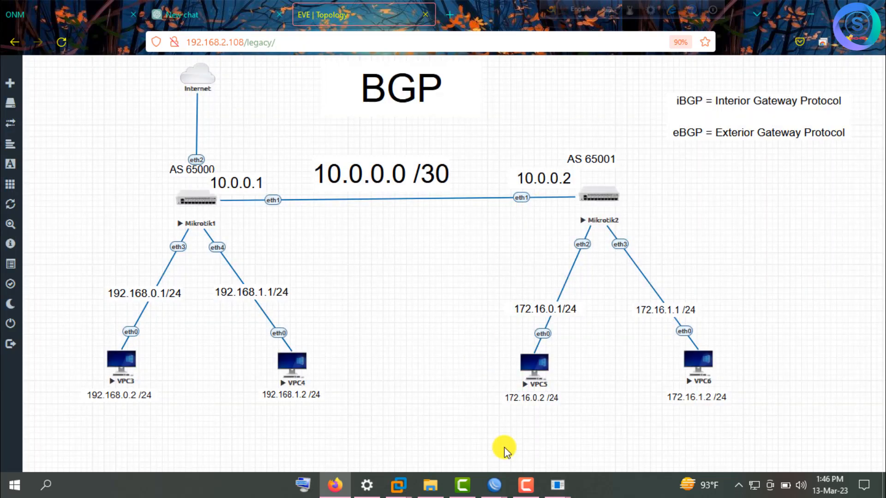
pyautogui.moveTo(559, 485)
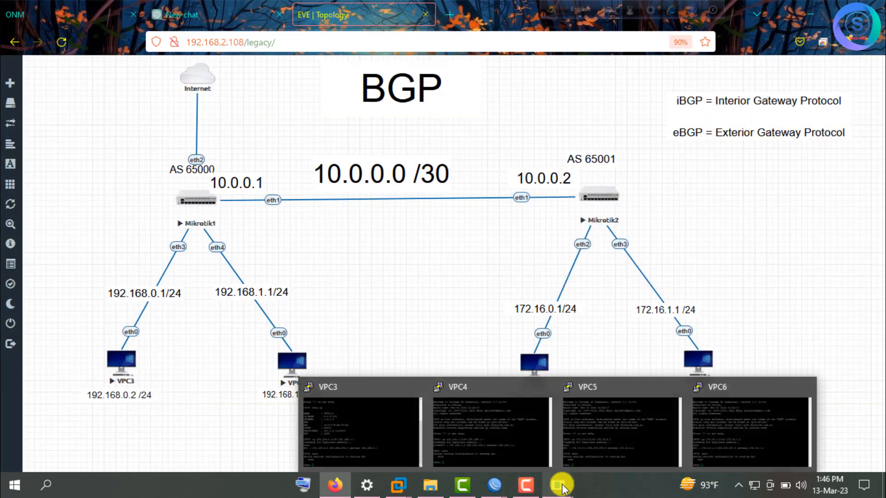
pyautogui.click(503, 438)
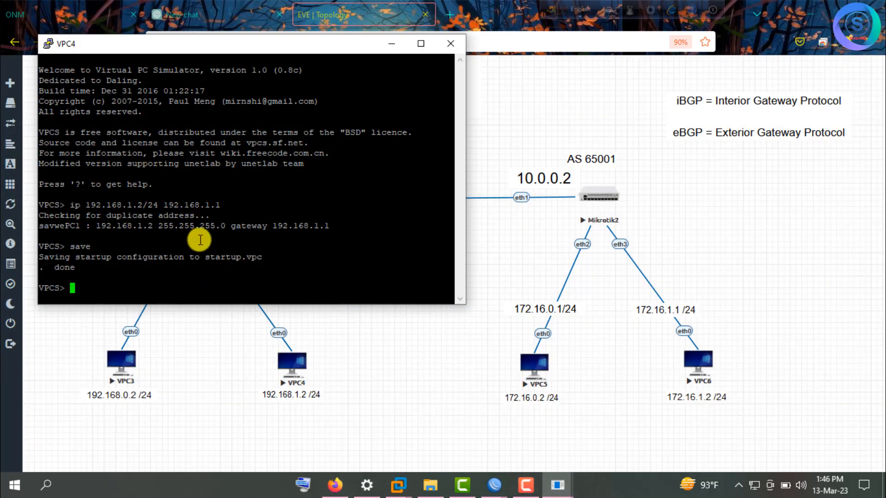
pyautogui.click(391, 44)
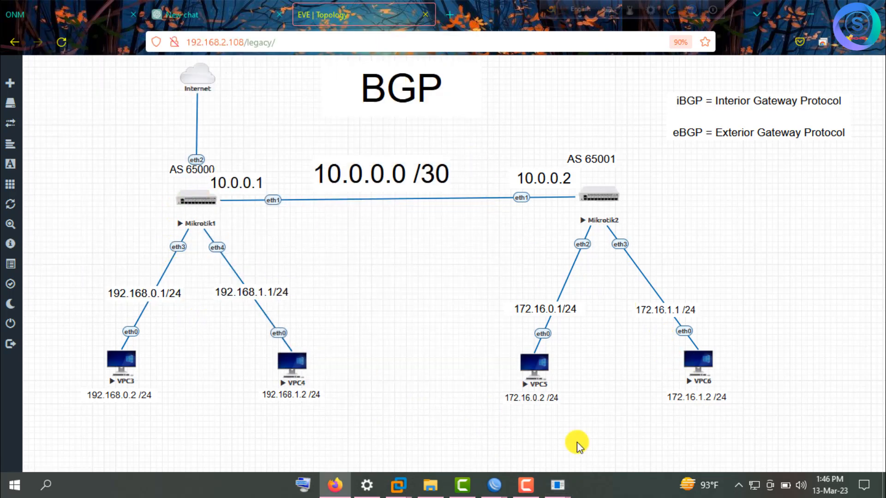
# Step: Restore the VPC6 console clear of the VPC4 label and ping 172.16.0.1 and 172.16.0.2 from it
pyautogui.moveTo(564, 492)
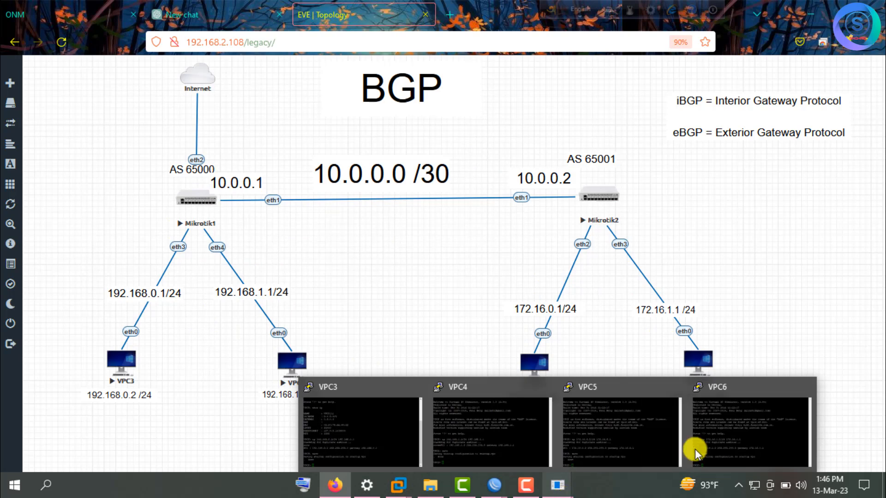
pyautogui.click(724, 435)
pyautogui.moveTo(257, 78); pyautogui.dragTo(549, 66)
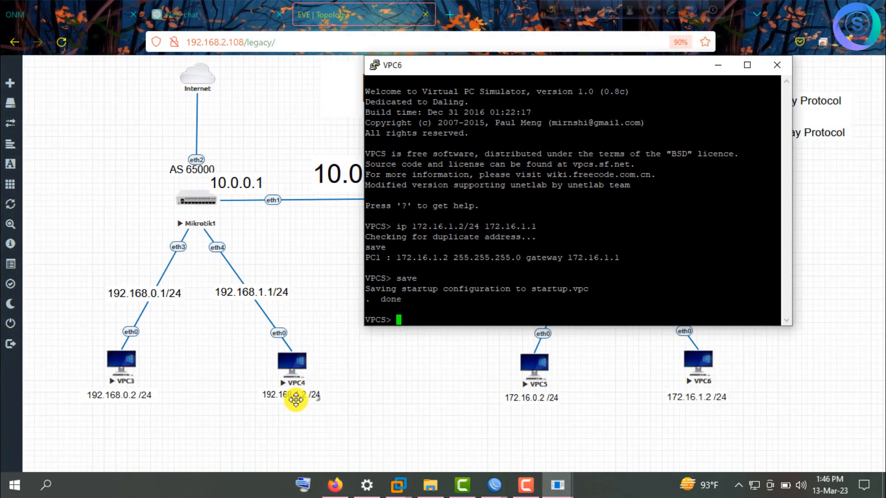
pyautogui.write('ping 172.16.0.1')
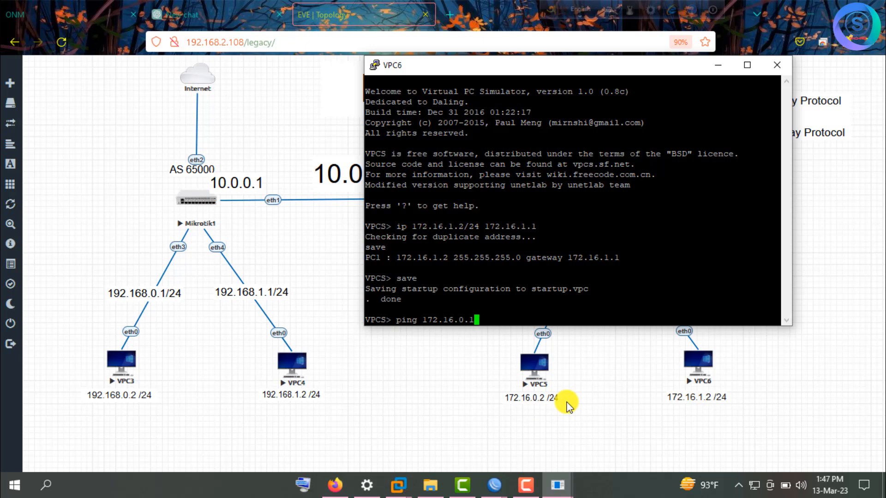
pyautogui.press('Return')
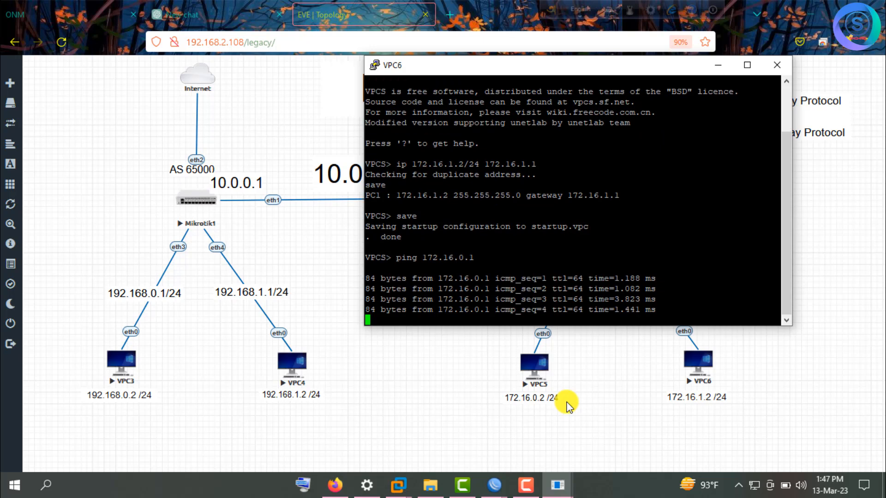
pyautogui.press('Up')
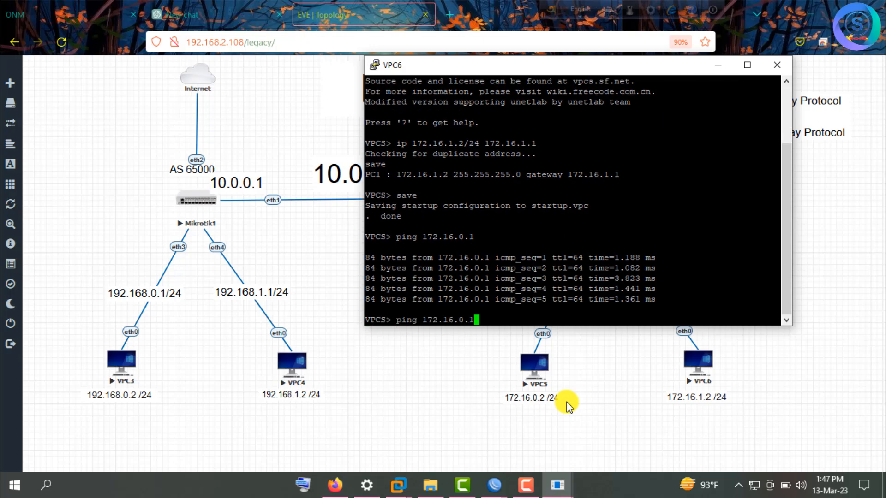
pyautogui.press('Return')
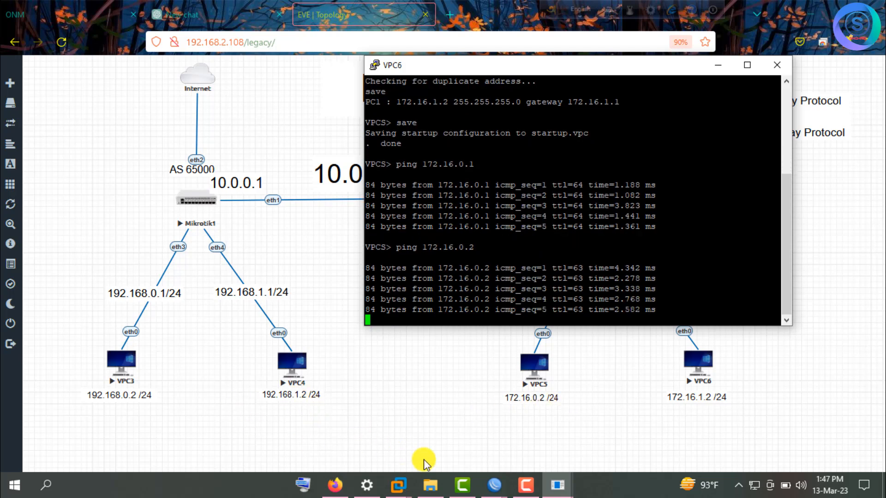
# Step: Ping VPC3 at 192.168.0.2 and the internet address 8.8.8.8 from VPC6
pyautogui.write('ing')
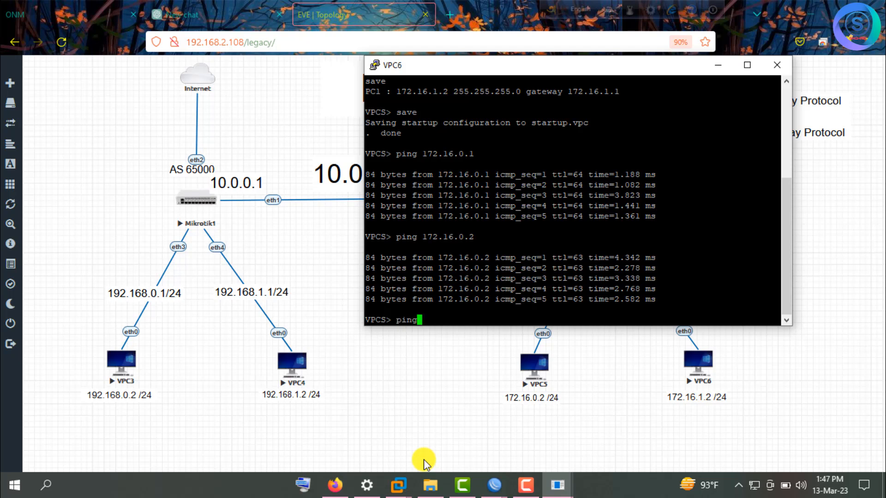
pyautogui.write(' 192.168.0.2')
pyautogui.press('Return')
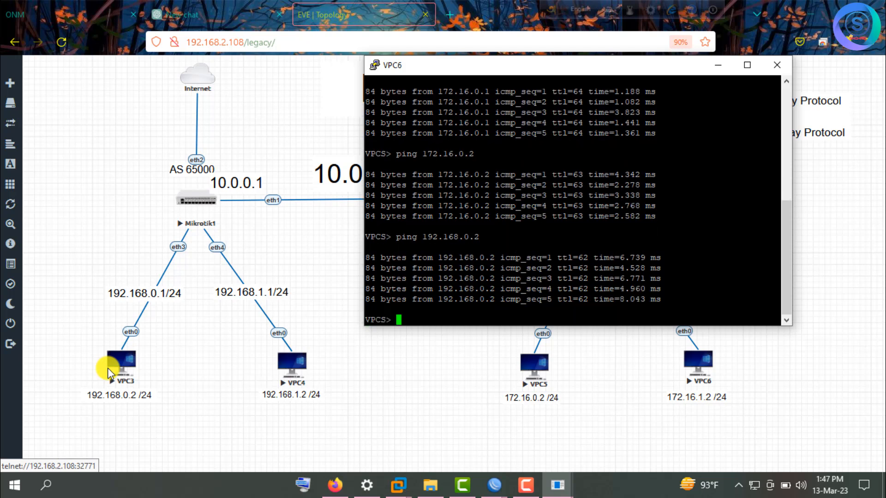
pyautogui.write('ing 8.8.8.8')
pyautogui.press('Return')
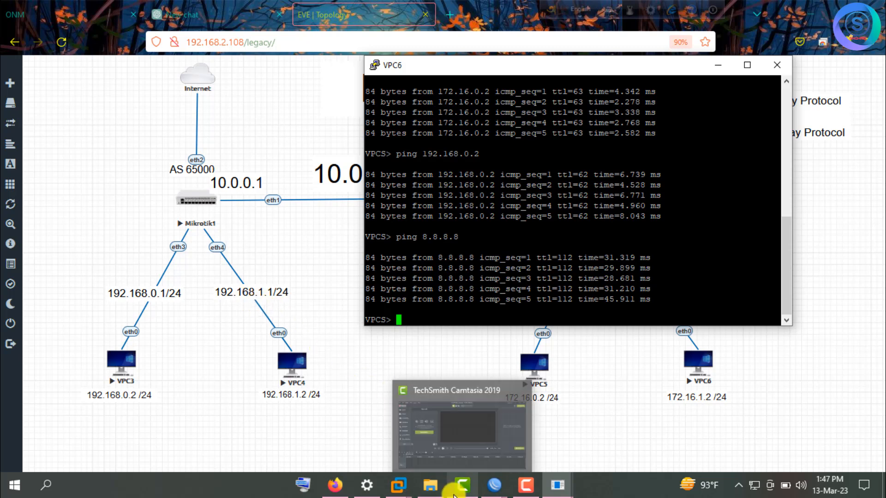
# Step: Switch to the M_2 WinBox session and examine the gateways of the default routes in its IP route list
pyautogui.click(497, 484)
pyautogui.click(552, 445)
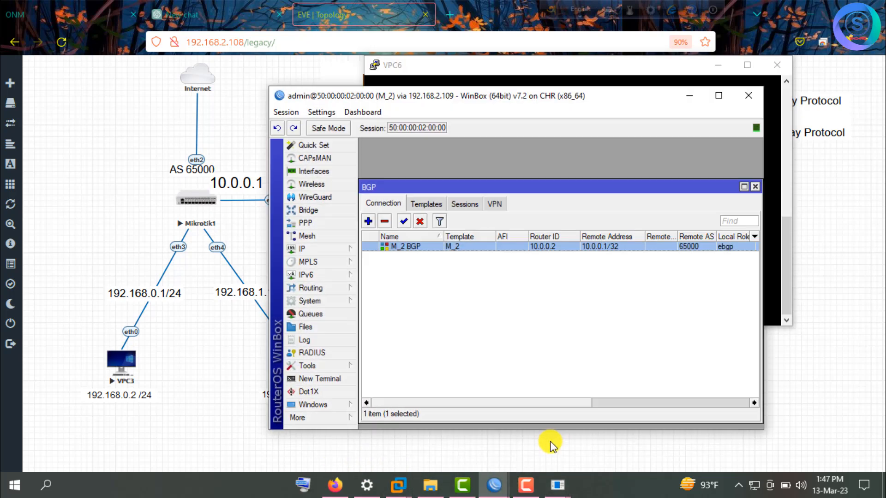
pyautogui.click(325, 249)
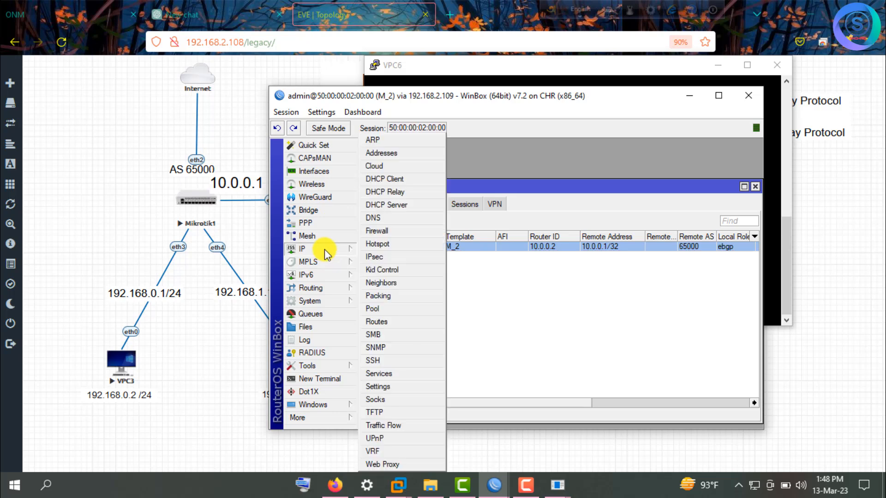
pyautogui.click(382, 321)
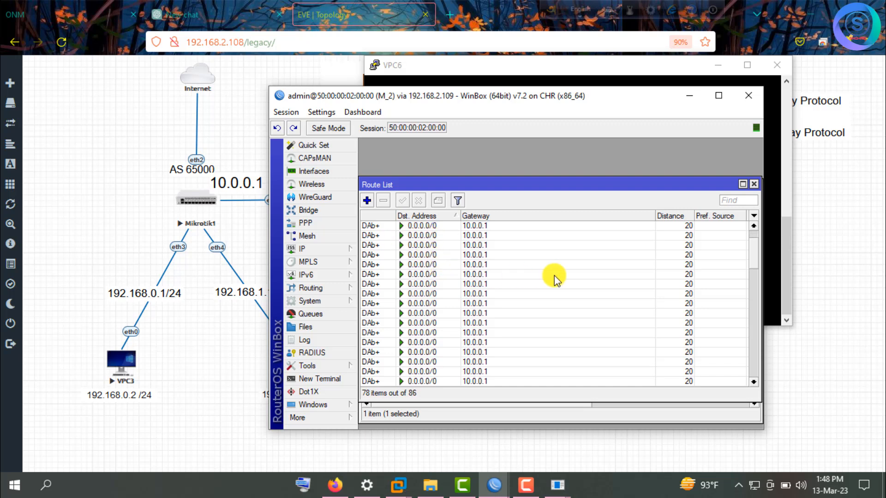
pyautogui.click(756, 311)
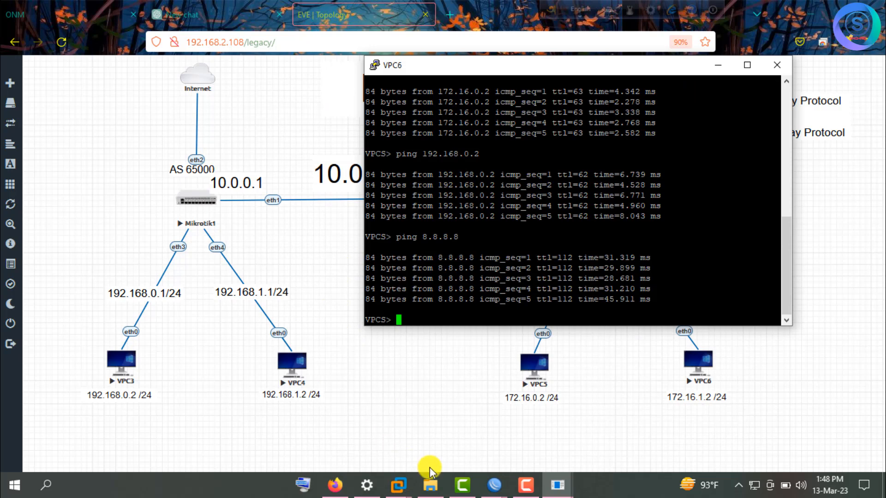
# Step: Examine the IP route list in the M_1 WinBox session, and minimize that session and the VPC6 console
pyautogui.moveTo(501, 489)
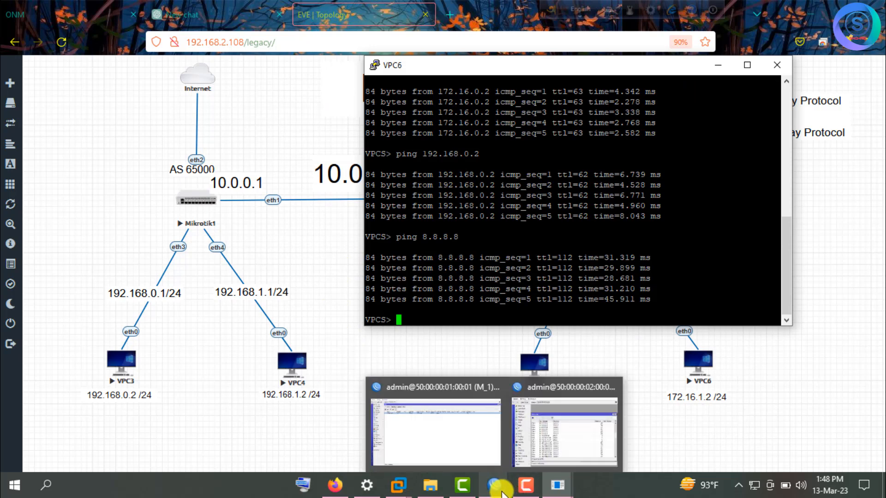
pyautogui.click(464, 450)
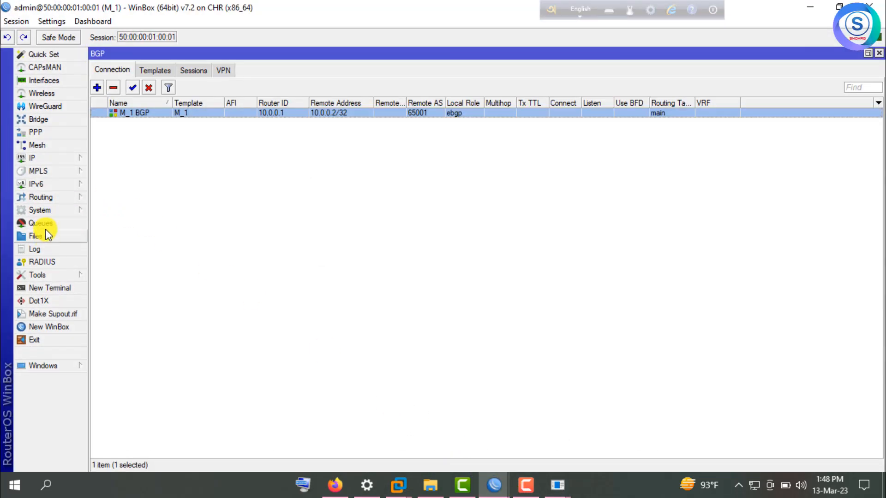
pyautogui.click(46, 158)
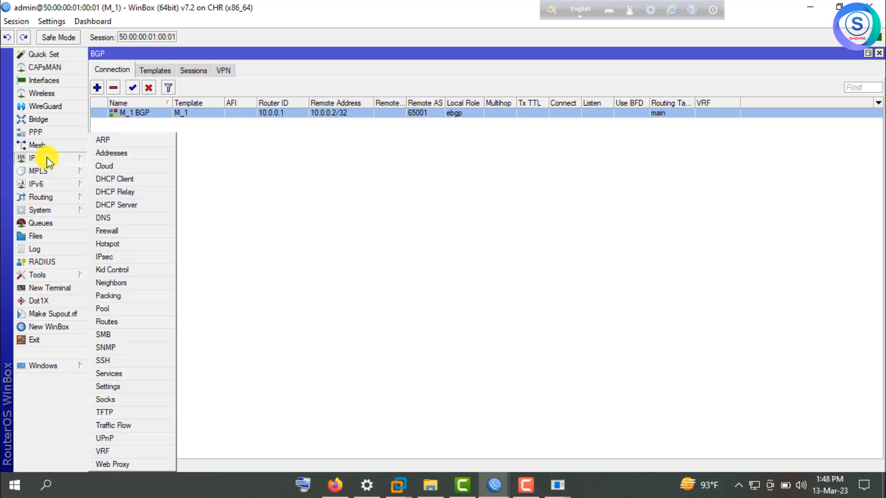
pyautogui.click(137, 321)
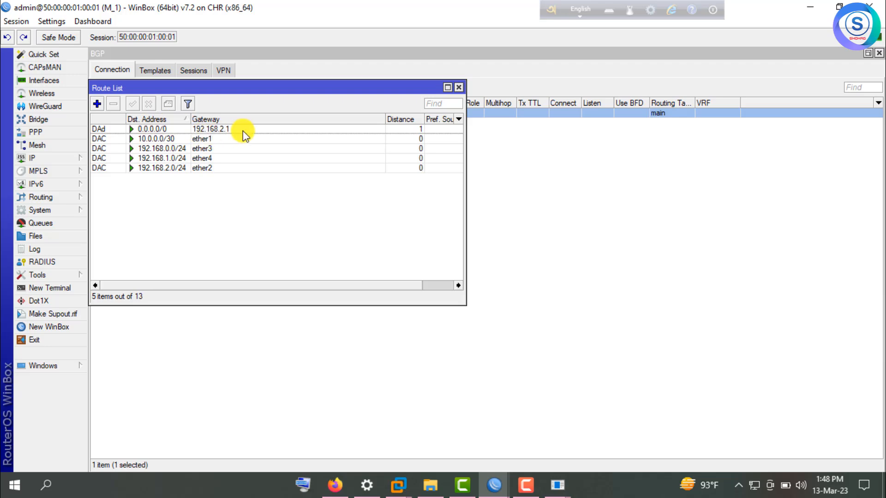
pyautogui.click(808, 7)
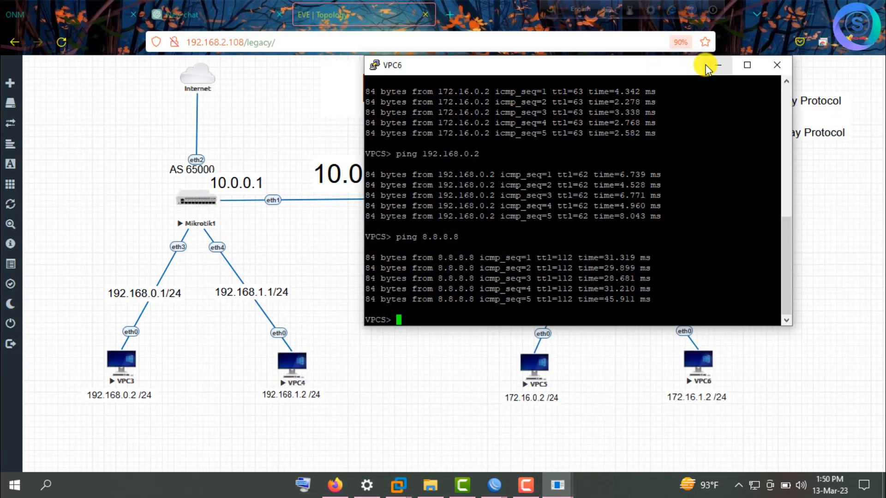
pyautogui.click(718, 65)
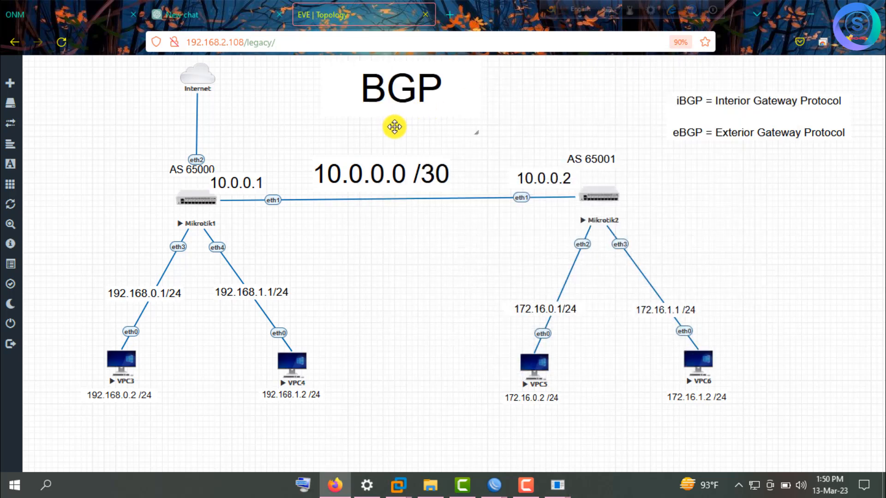